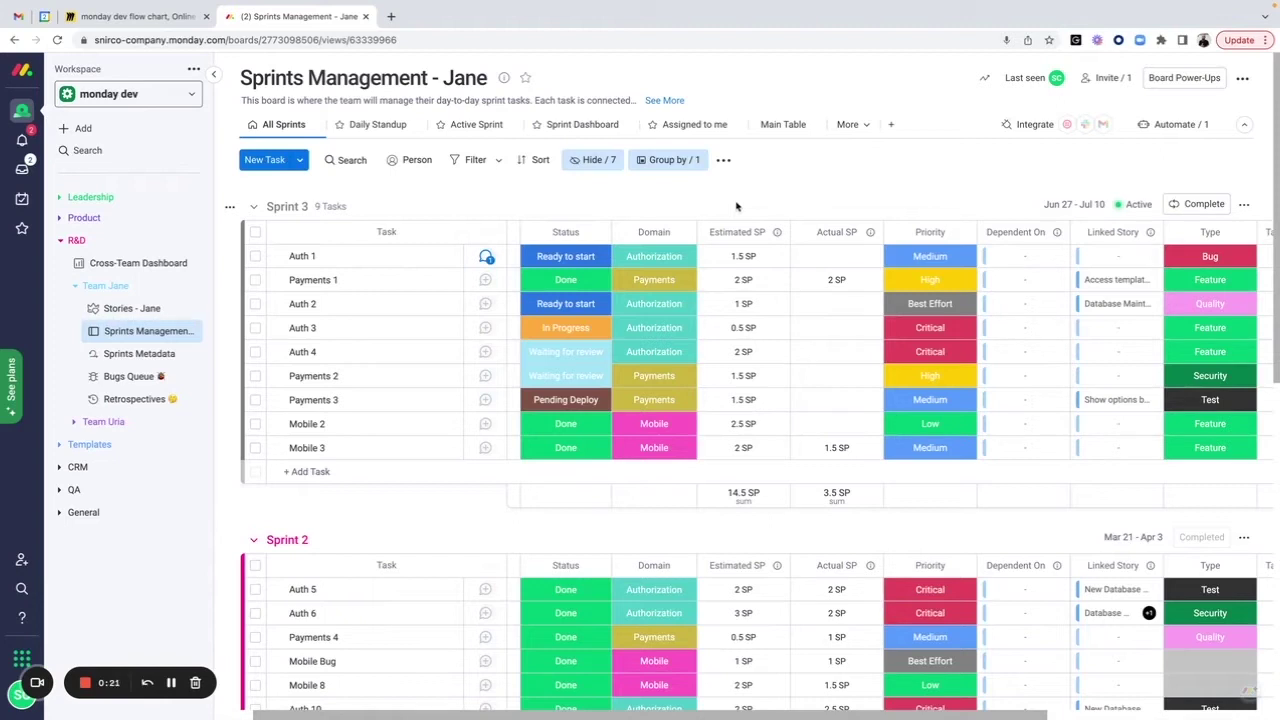
Open the Bugs Queue board, review its Bug Reporting Form and return to the main table
{"action": "left_click", "coordinate": [125, 376]}
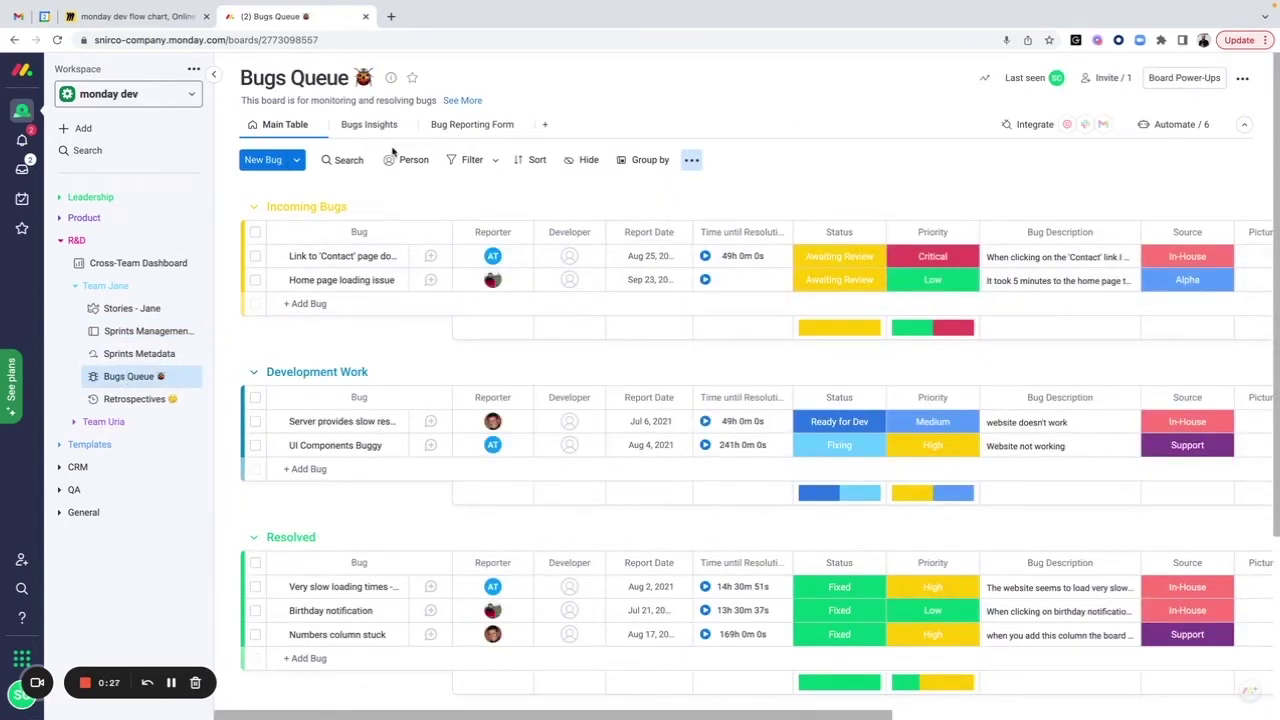
{"action": "left_click", "coordinate": [501, 124]}
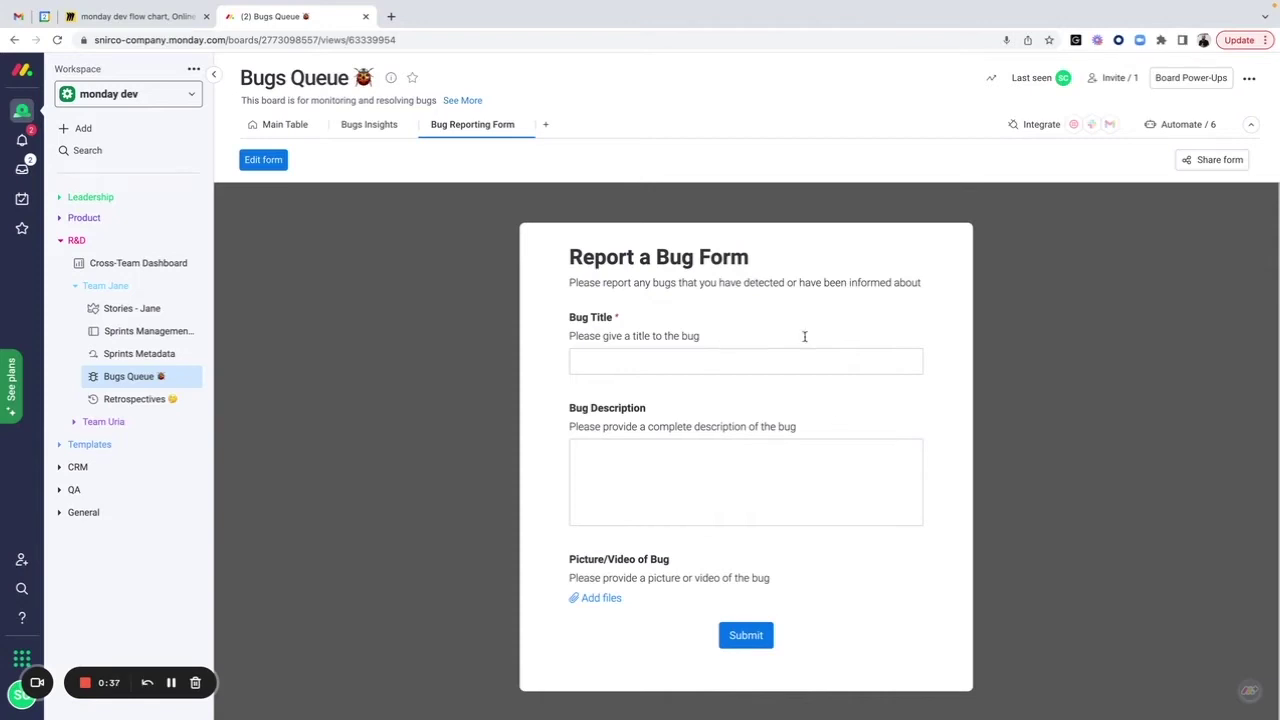
{"action": "left_click", "coordinate": [276, 124]}
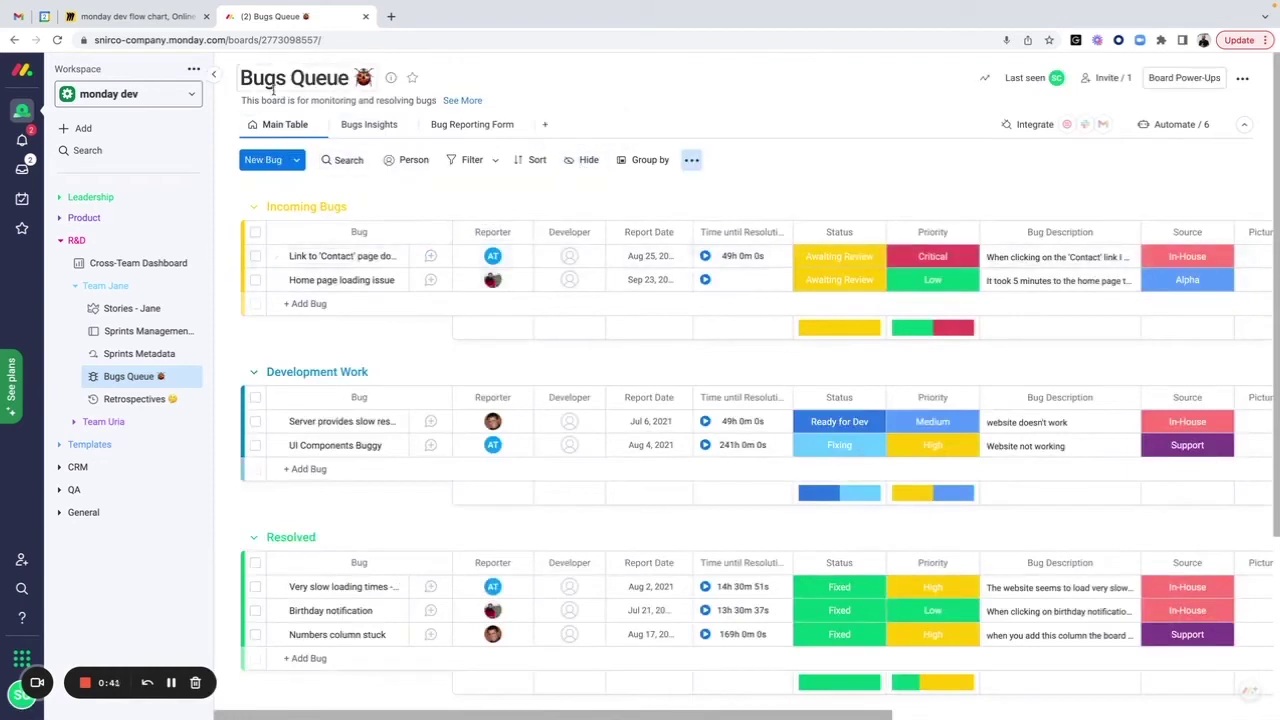
Collapse the workspace sidebar and examine the Bugs Queue columns through to Sprints Tasks and Task status
{"action": "left_click", "coordinate": [213, 74]}
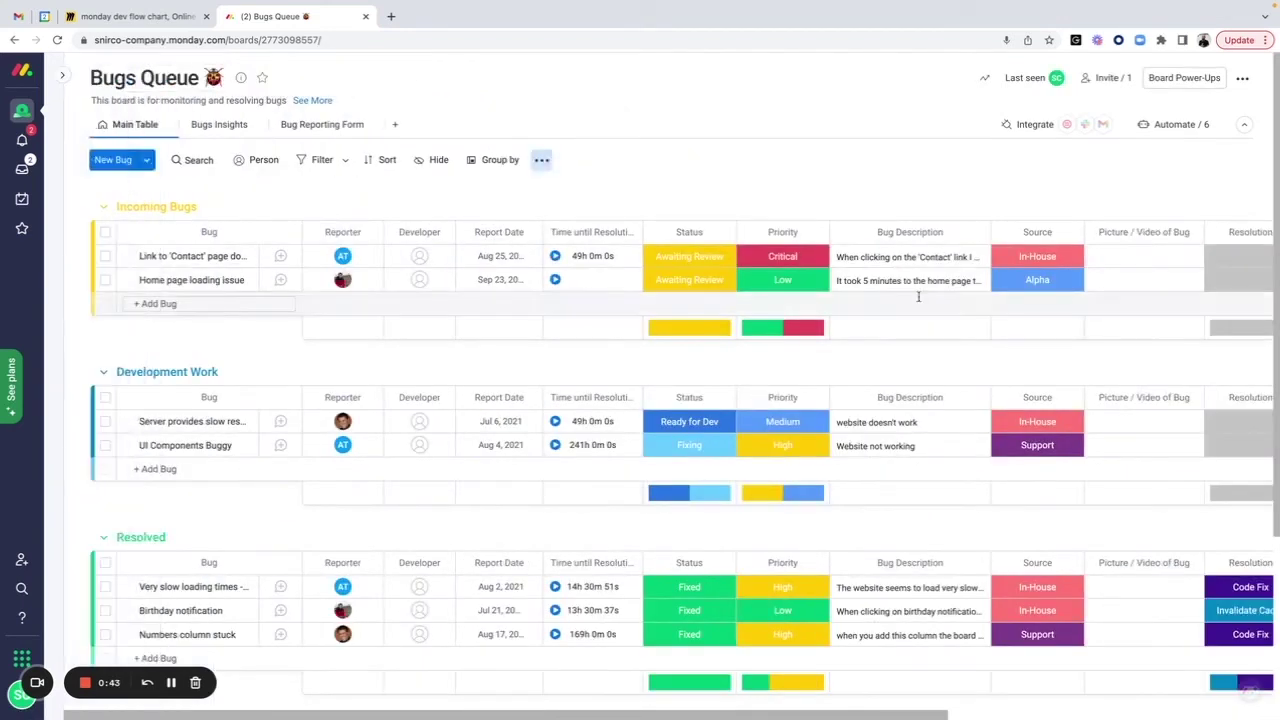
{"action": "mouse_move", "coordinate": [591, 206]}
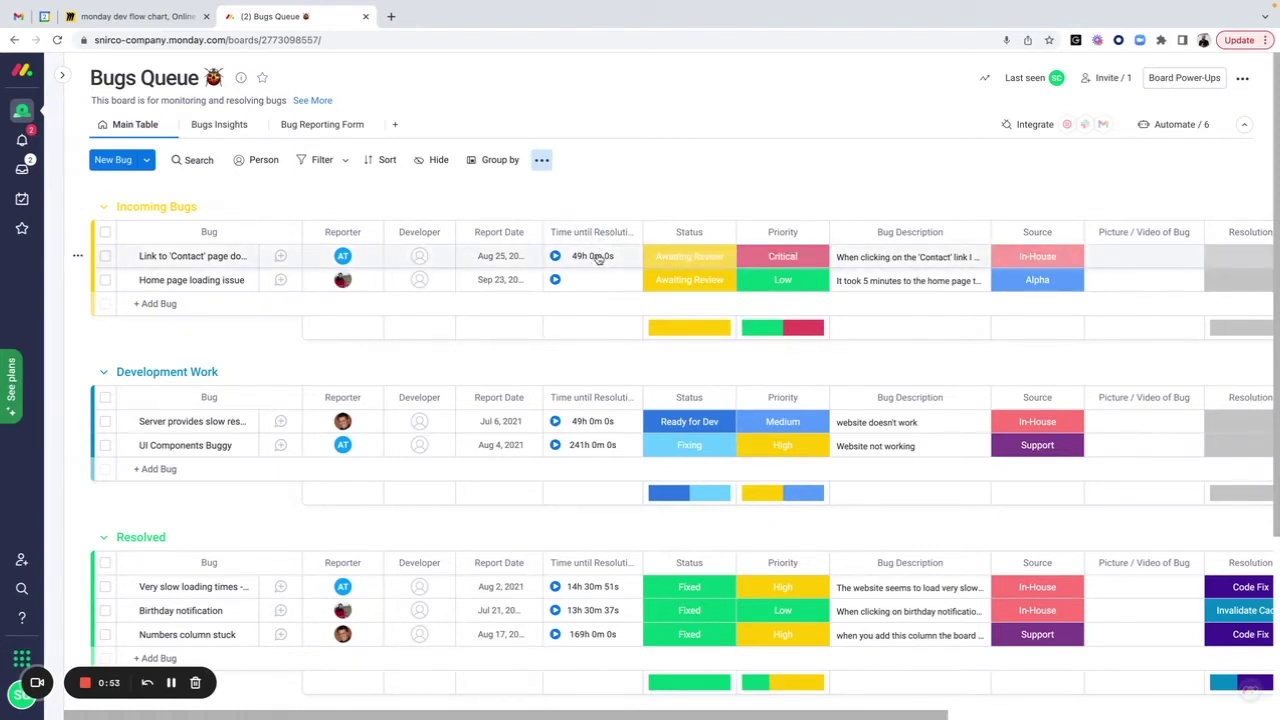
{"action": "mouse_move", "coordinate": [343, 256]}
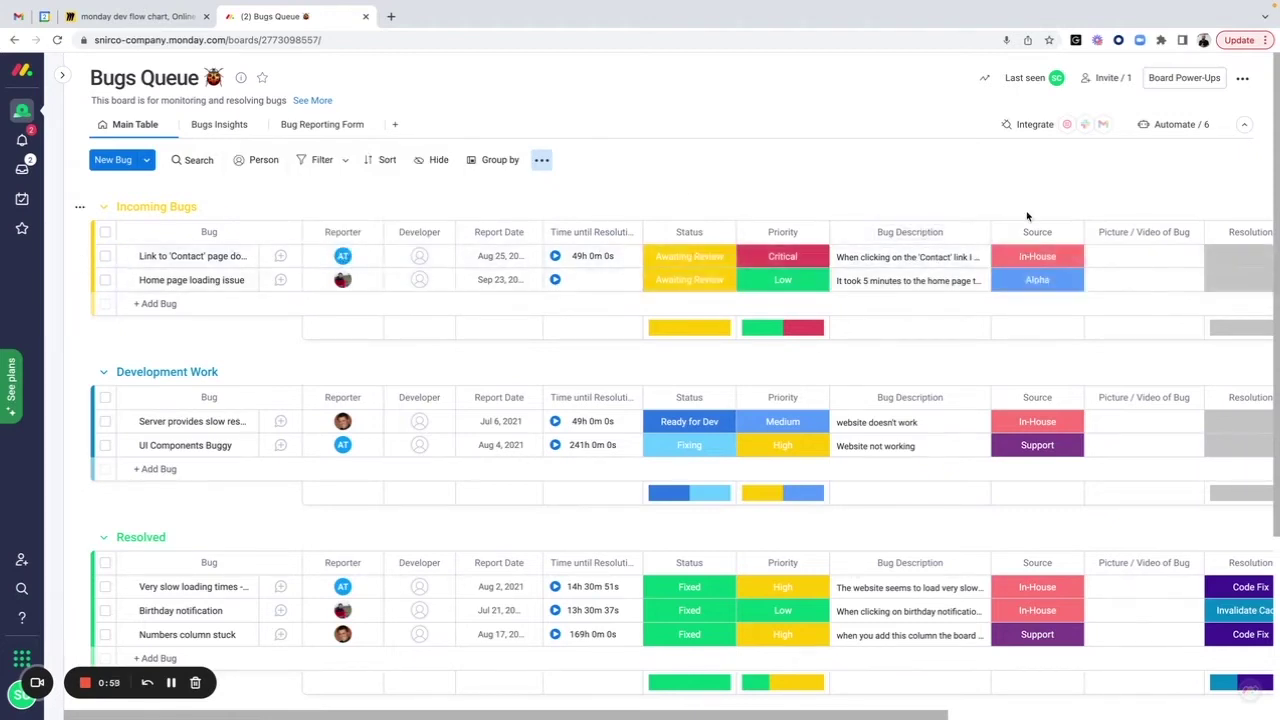
{"action": "scroll", "coordinate": [1027, 216], "scroll_direction": "right", "scroll_amount": 5}
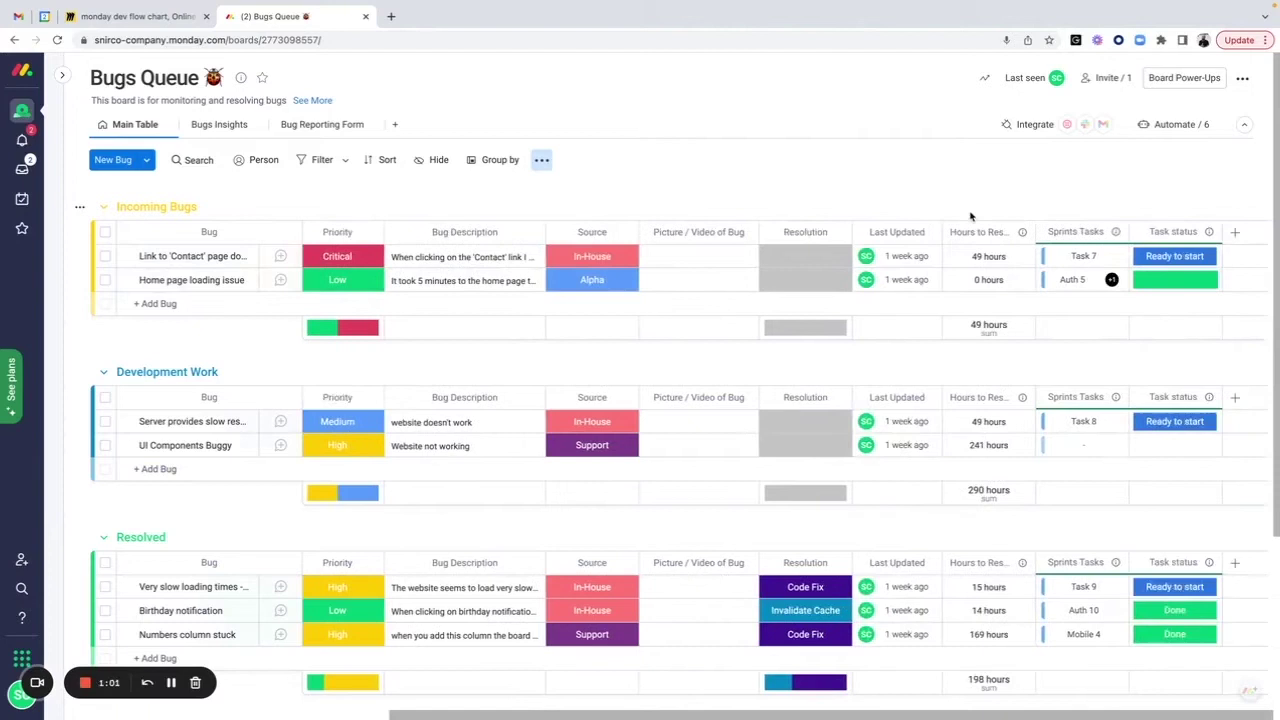
{"action": "scroll", "coordinate": [980, 212], "scroll_direction": "left", "scroll_amount": 5}
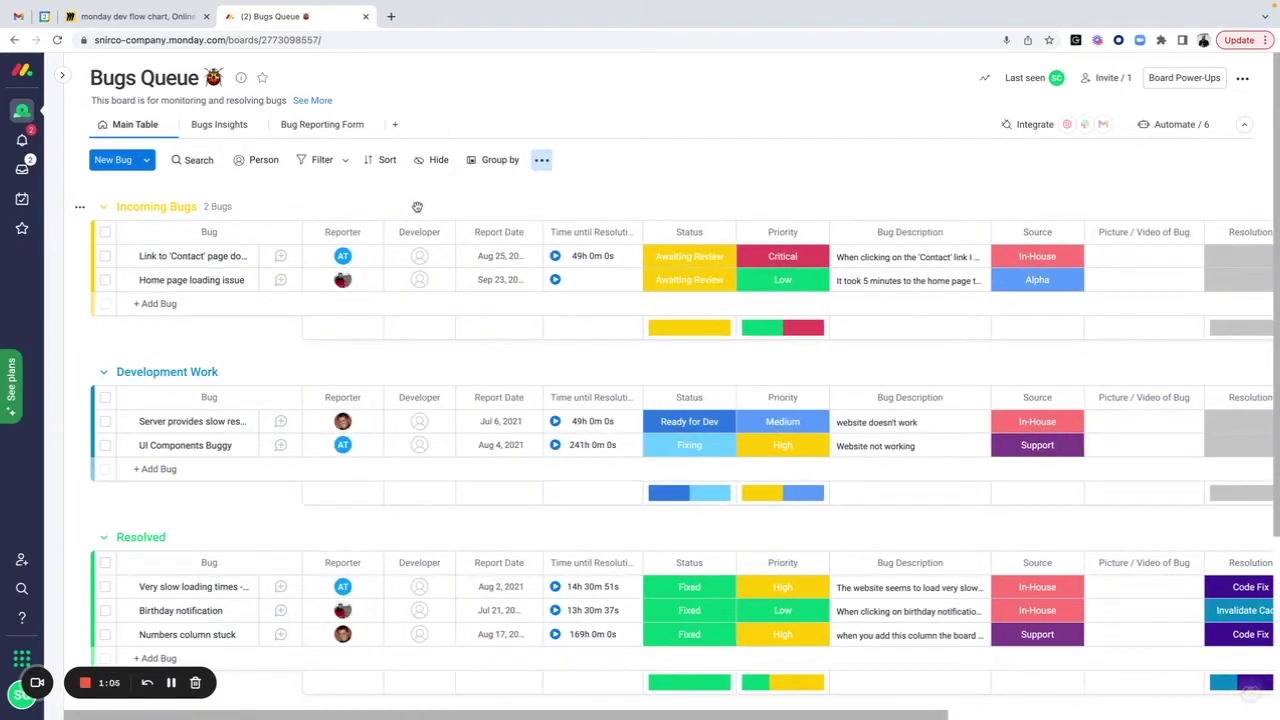
Set the status of the "Home page loading issue" bug to Move to 'Sprints' and check the Managed in sprints group
{"action": "left_click", "coordinate": [697, 283]}
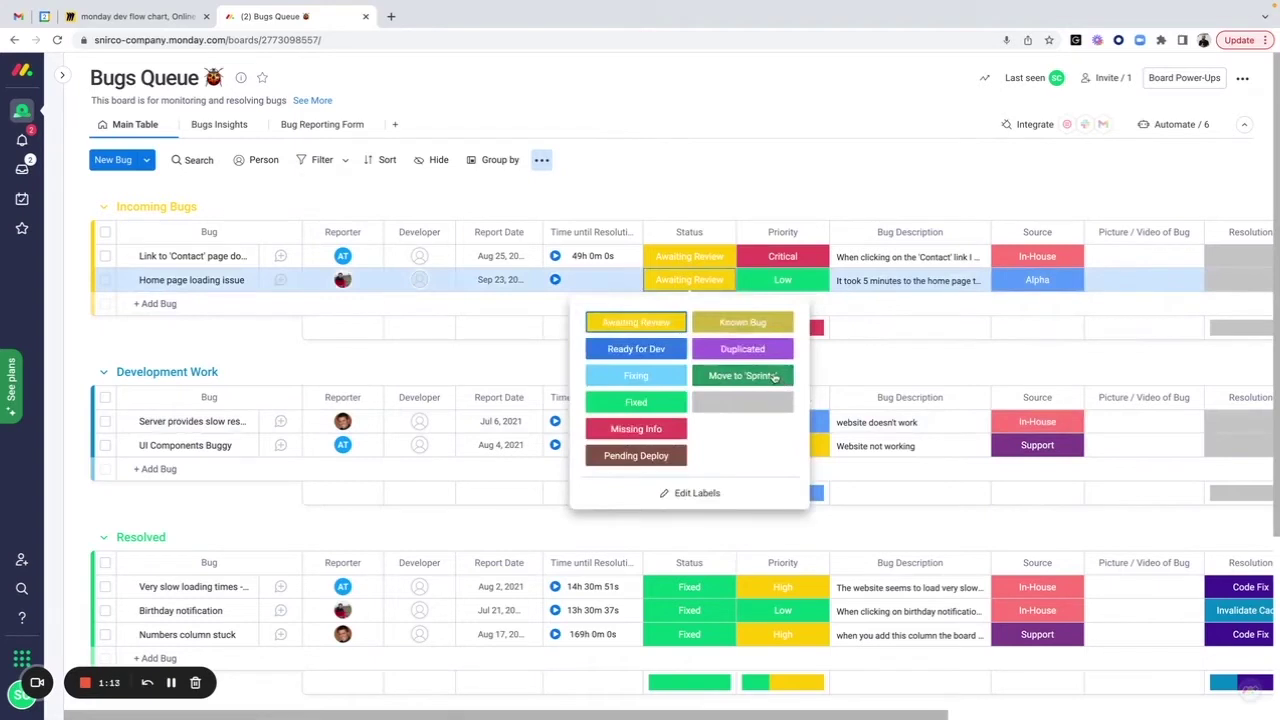
{"action": "left_click", "coordinate": [774, 377]}
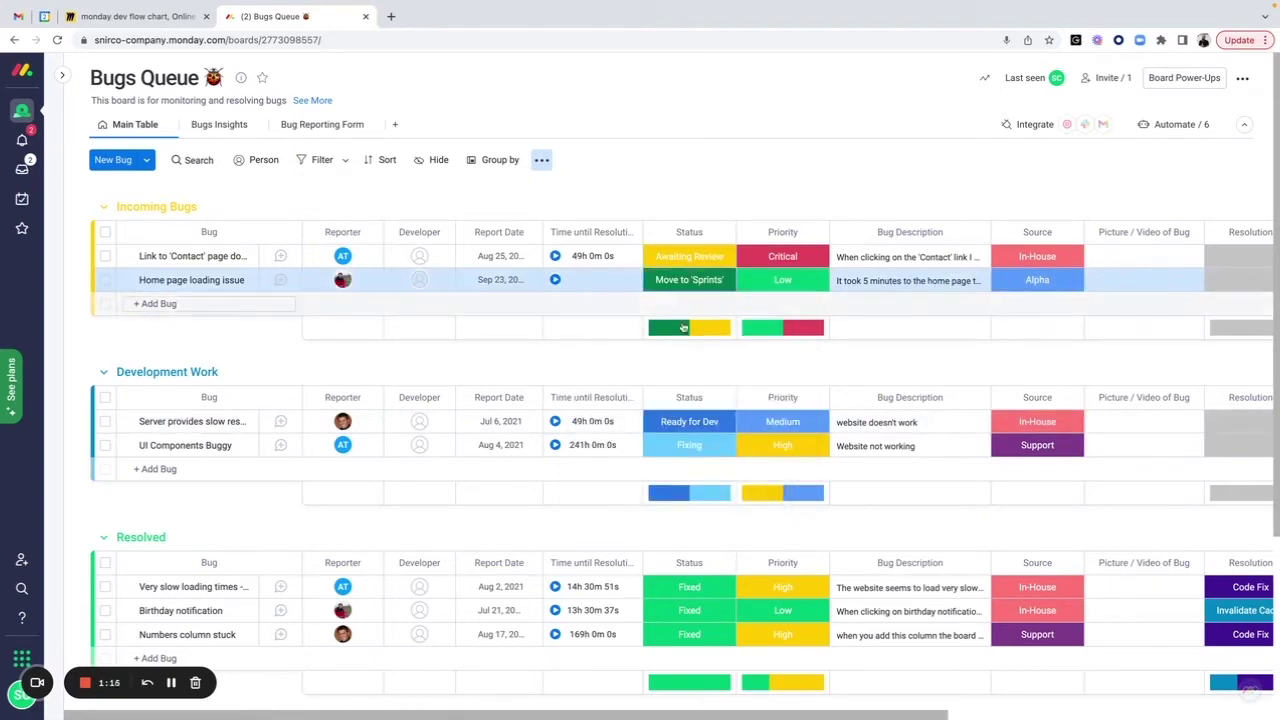
{"action": "scroll", "coordinate": [690, 356], "scroll_direction": "down", "scroll_amount": 3}
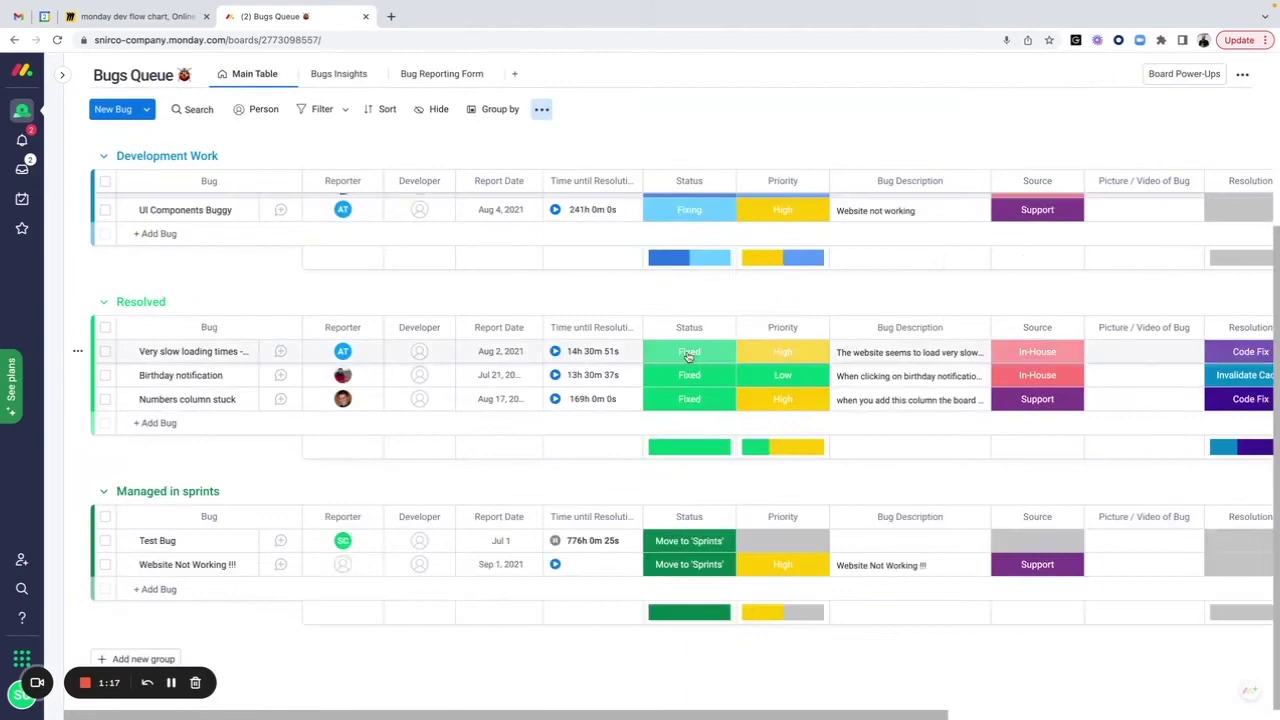
{"action": "scroll", "coordinate": [706, 289], "scroll_direction": "up", "scroll_amount": 3}
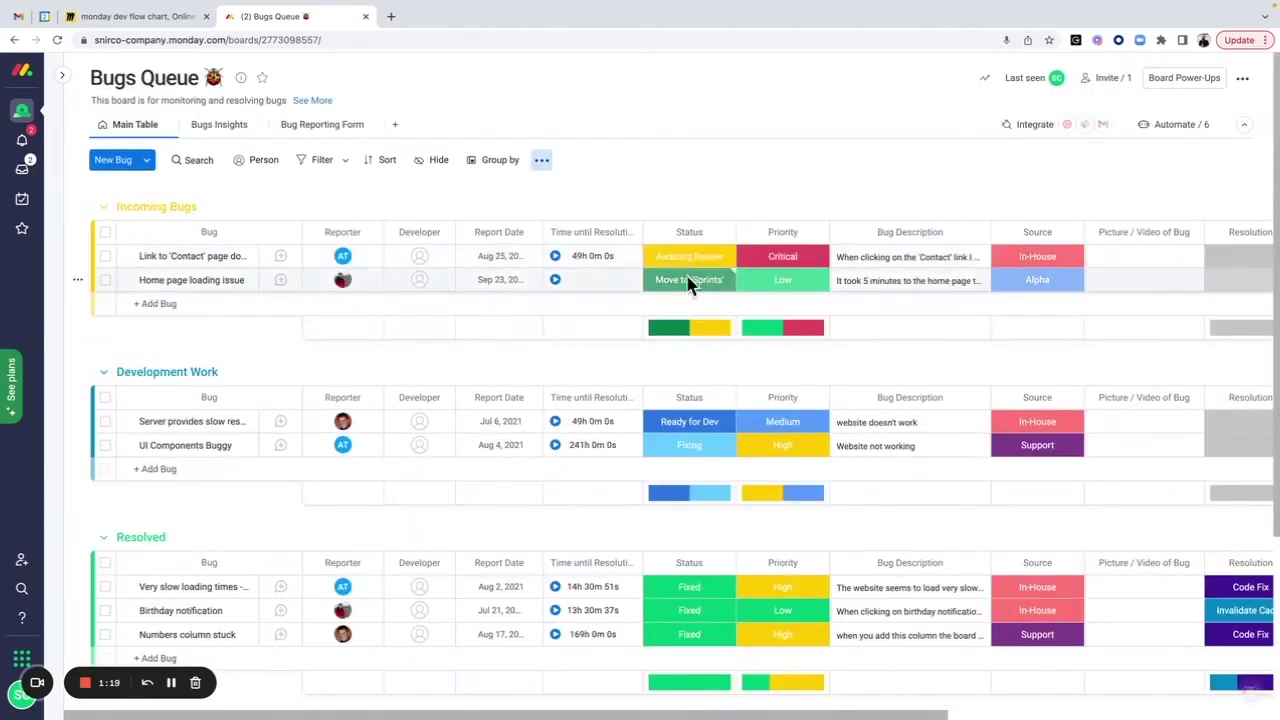
{"action": "scroll", "coordinate": [706, 289], "scroll_direction": "down", "scroll_amount": 3}
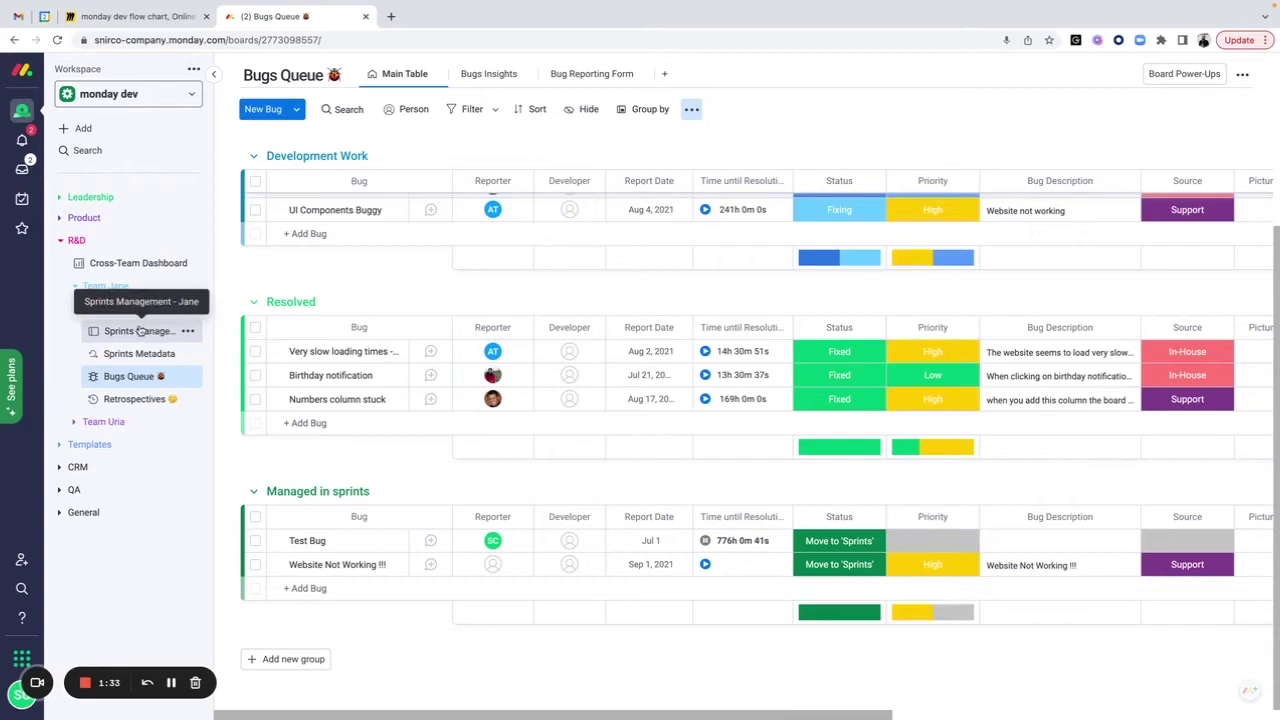
Open the Sprints Management board with the sidebar collapsed and examine the "Home page loading issue" task in the Backlog group
{"action": "left_click", "coordinate": [140, 331]}
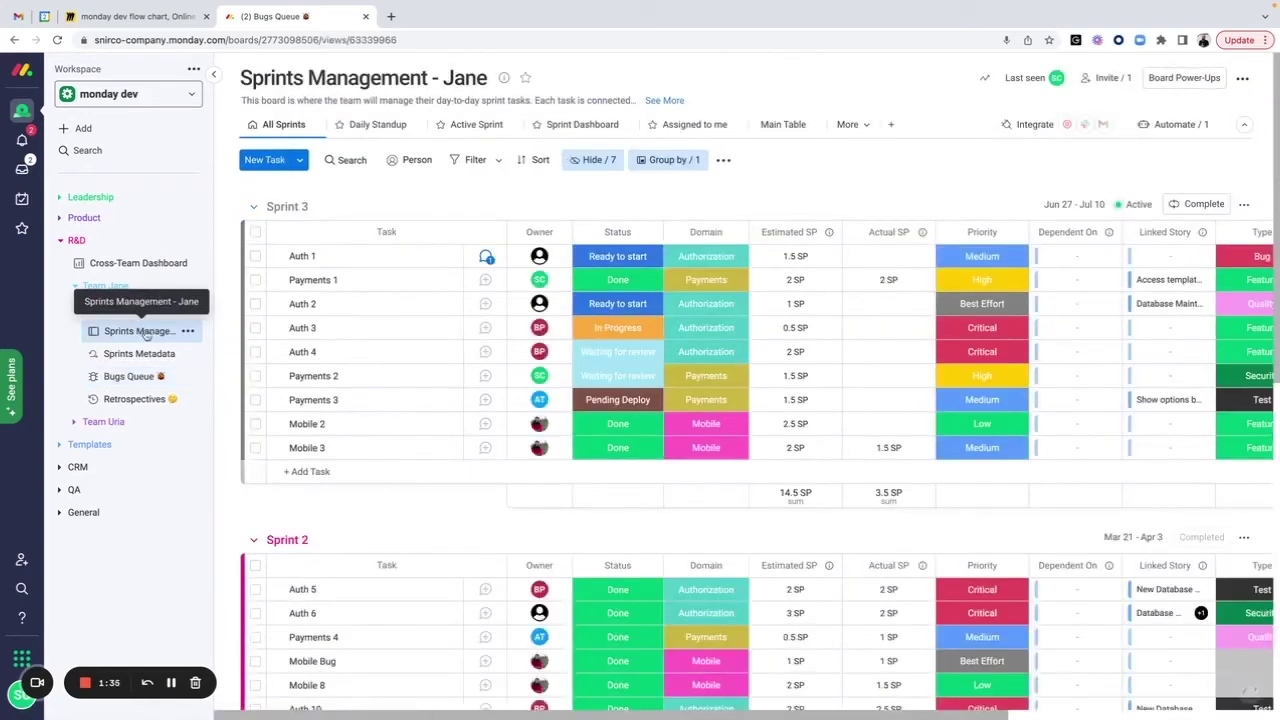
{"action": "left_click", "coordinate": [211, 76]}
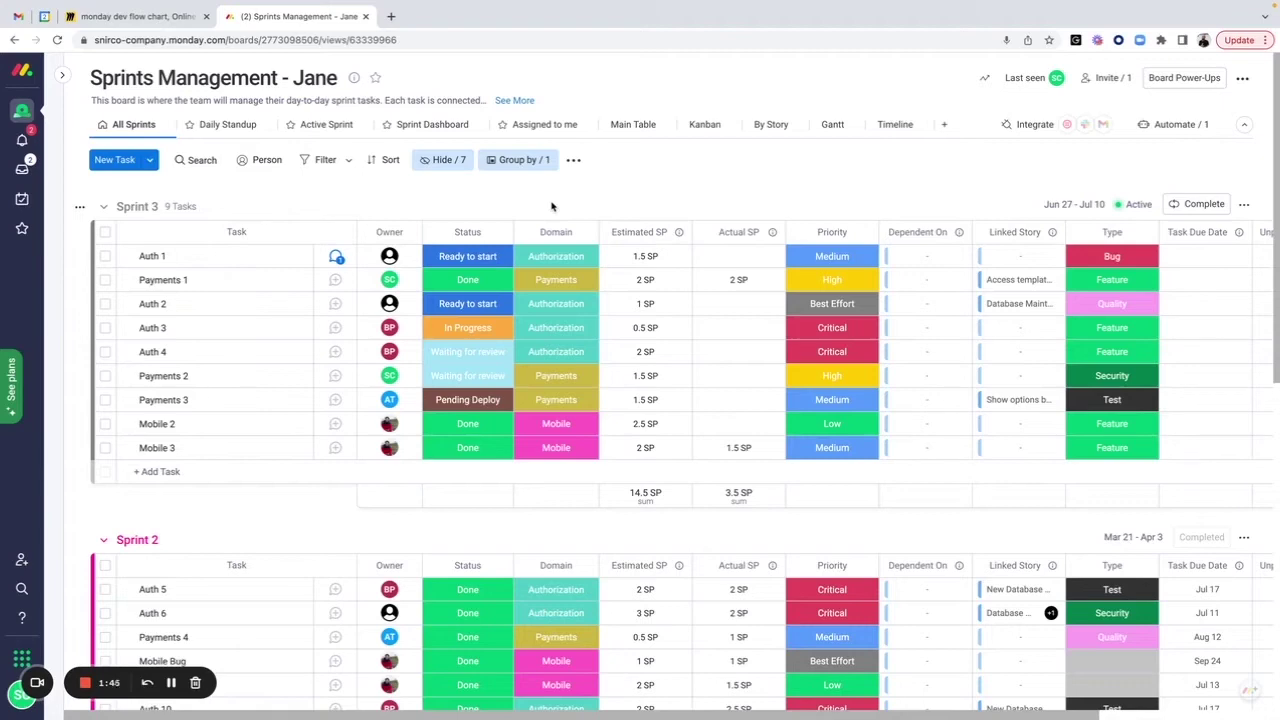
{"action": "scroll", "coordinate": [551, 205], "scroll_direction": "down", "scroll_amount": 10}
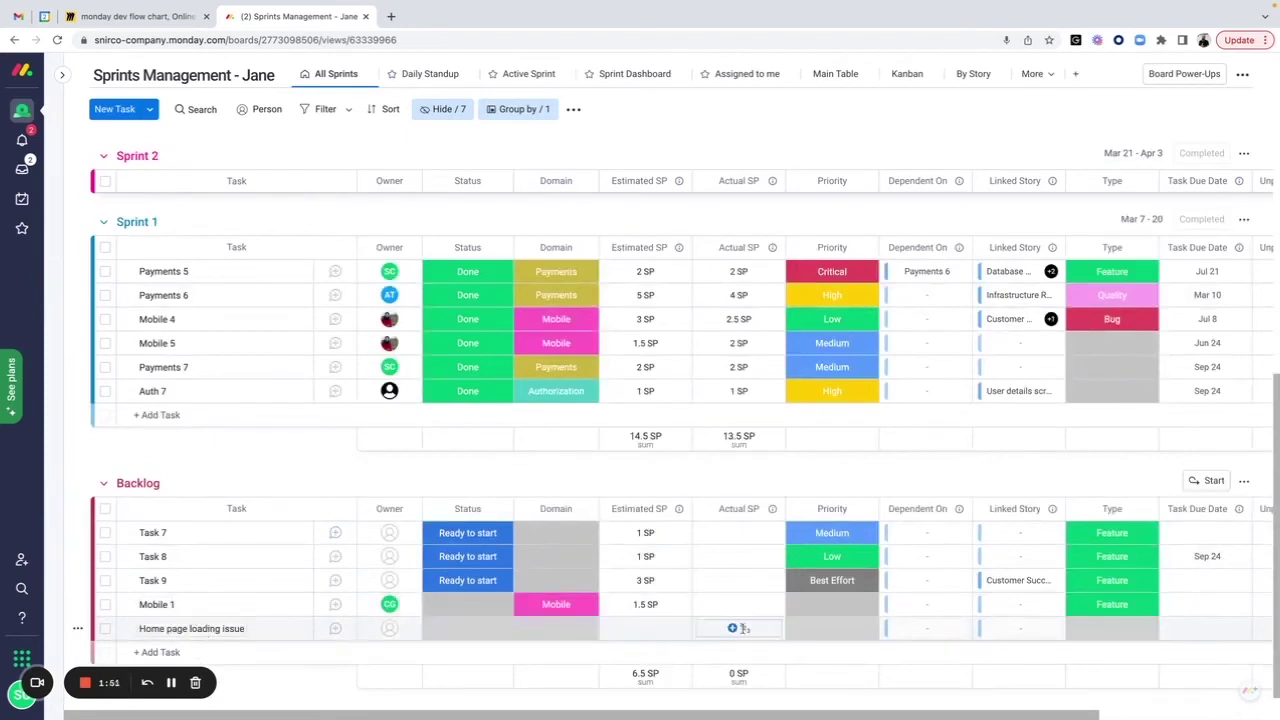
{"action": "scroll", "coordinate": [621, 632], "scroll_direction": "right", "scroll_amount": 3}
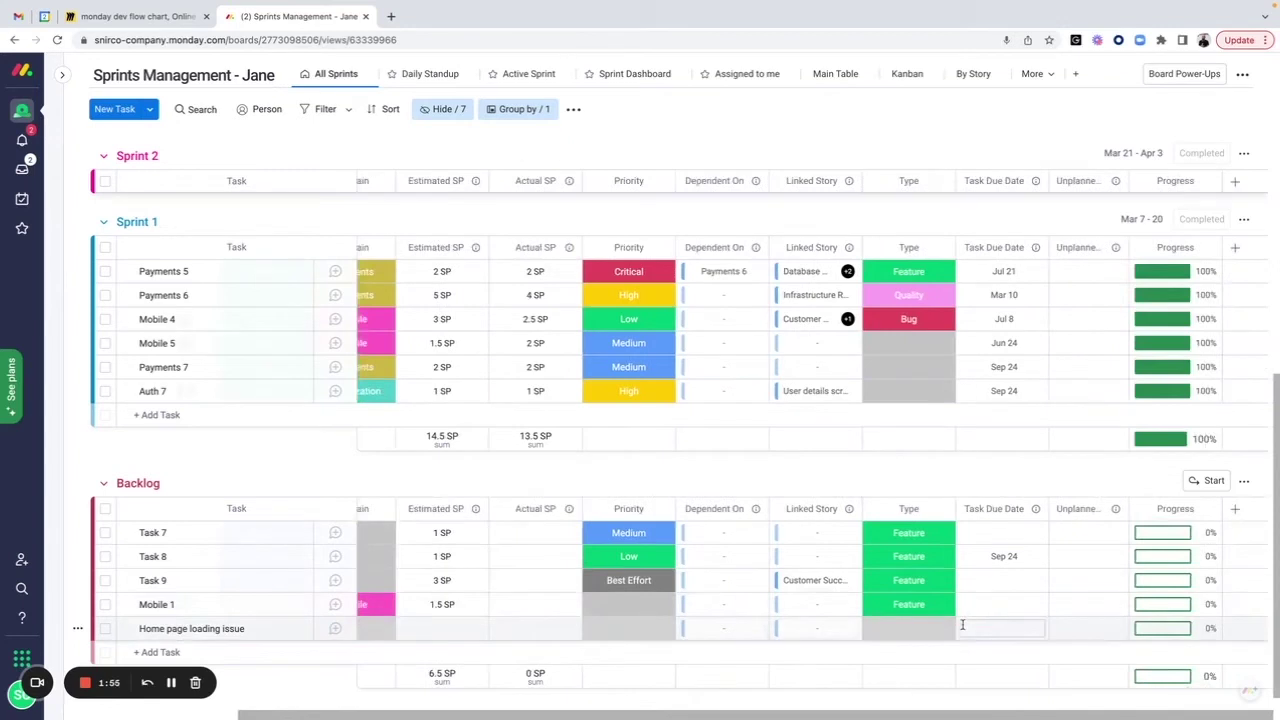
{"action": "scroll", "coordinate": [962, 625], "scroll_direction": "left", "scroll_amount": 3}
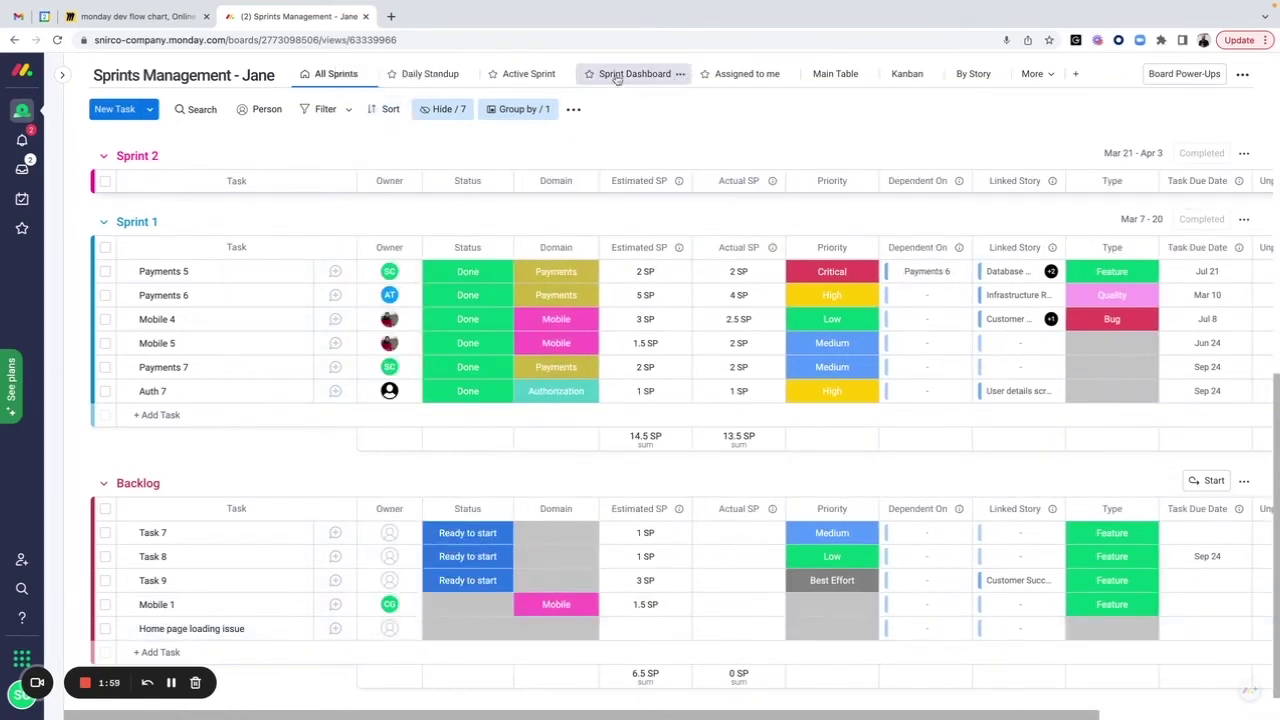
Show the hidden Bugs Queue column on the All Sprints view and save this column setting to the view
{"action": "left_click", "coordinate": [440, 108]}
{"action": "scroll", "coordinate": [555, 300], "scroll_direction": "down", "scroll_amount": 5}
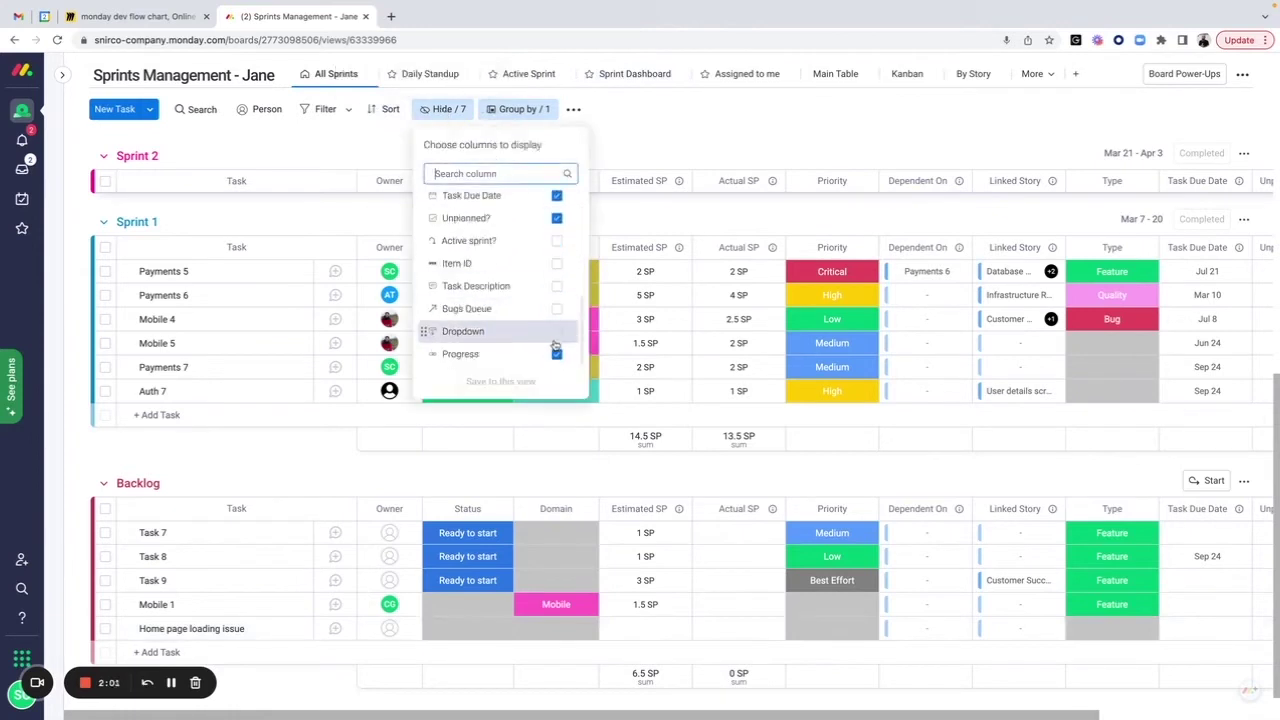
{"action": "left_click", "coordinate": [556, 308]}
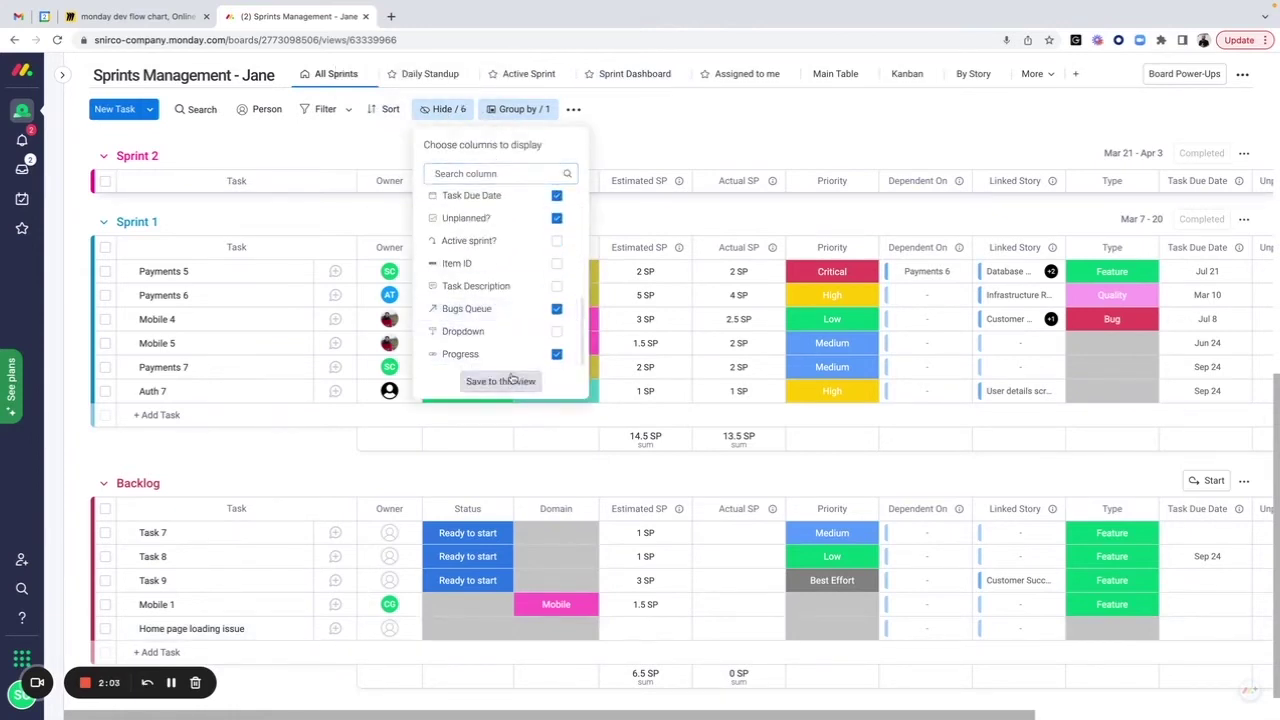
{"action": "left_click", "coordinate": [510, 382]}
{"action": "scroll", "coordinate": [790, 500], "scroll_direction": "right", "scroll_amount": 5}
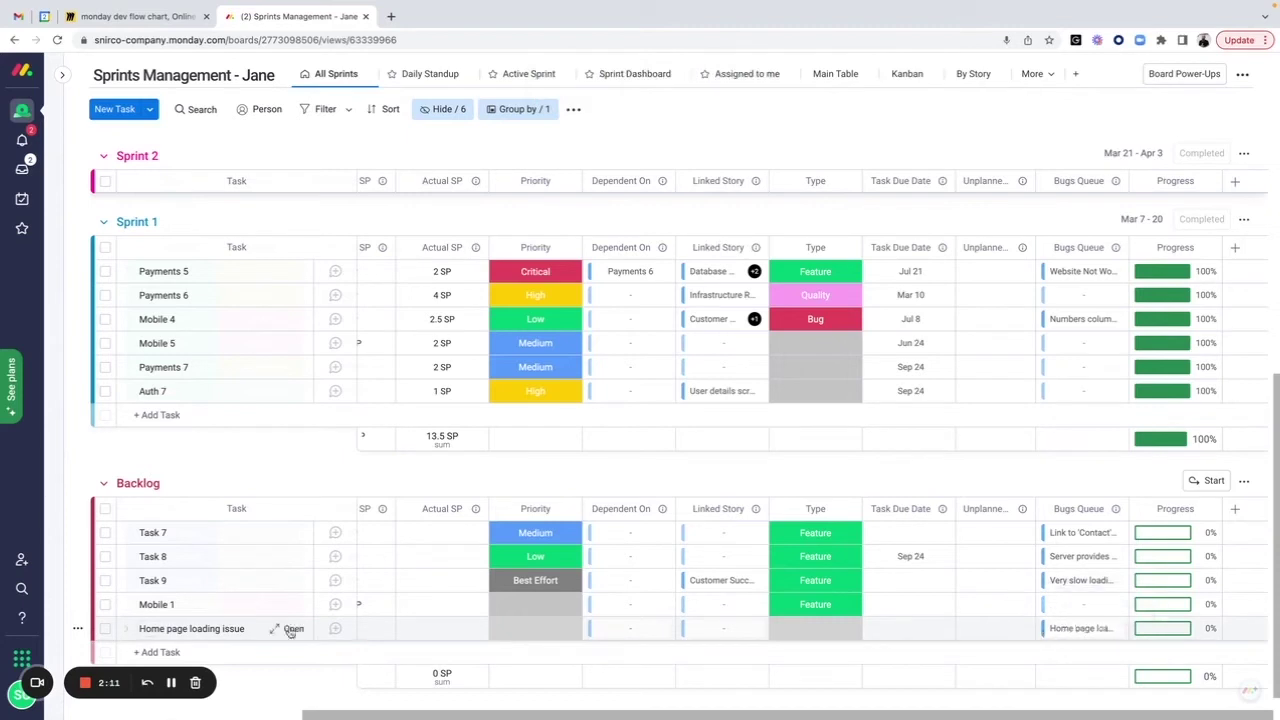
Set the status of the "Home page loading issue" task in the Backlog to Done
{"action": "scroll", "coordinate": [320, 628], "scroll_direction": "left", "scroll_amount": 5}
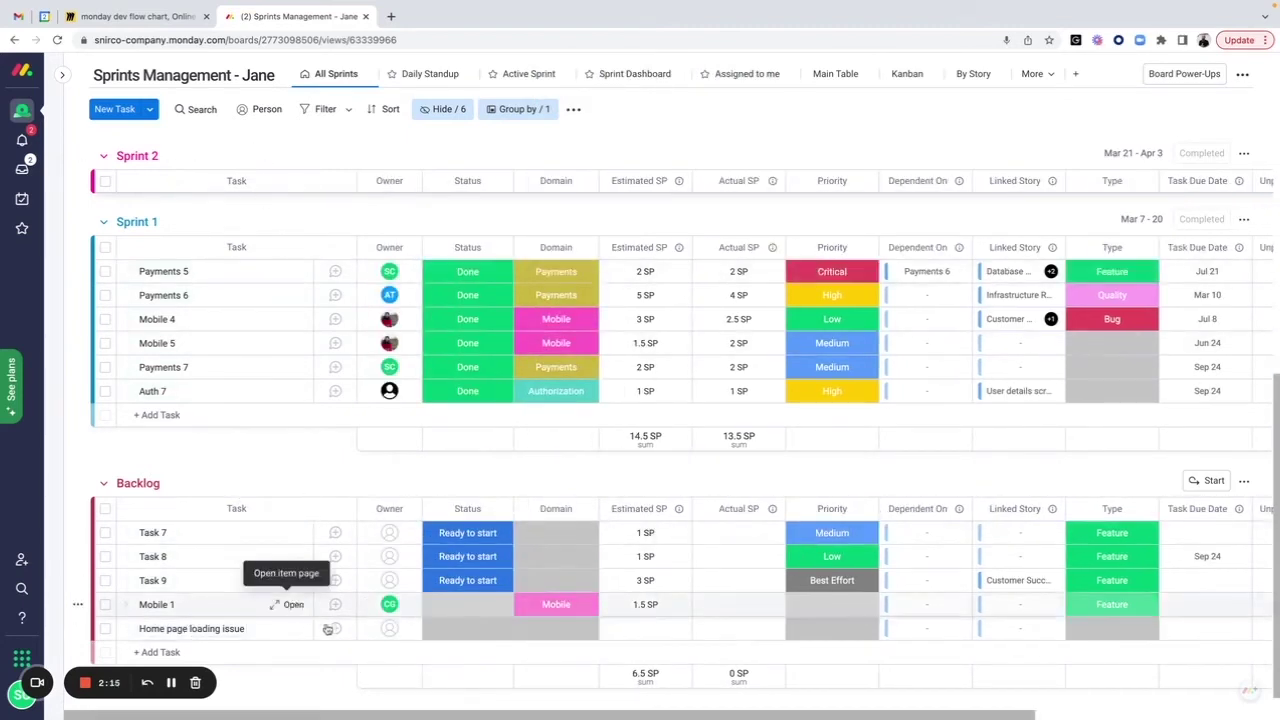
{"action": "left_click", "coordinate": [468, 630]}
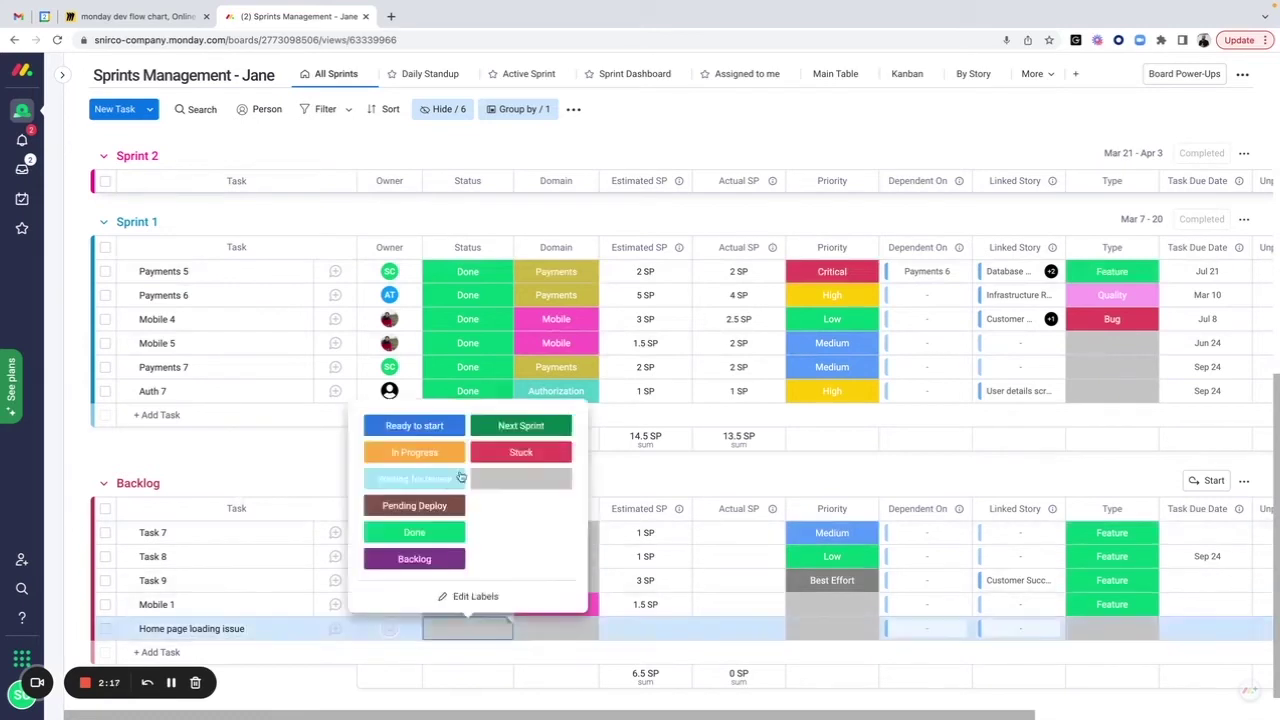
{"action": "left_click", "coordinate": [430, 533]}
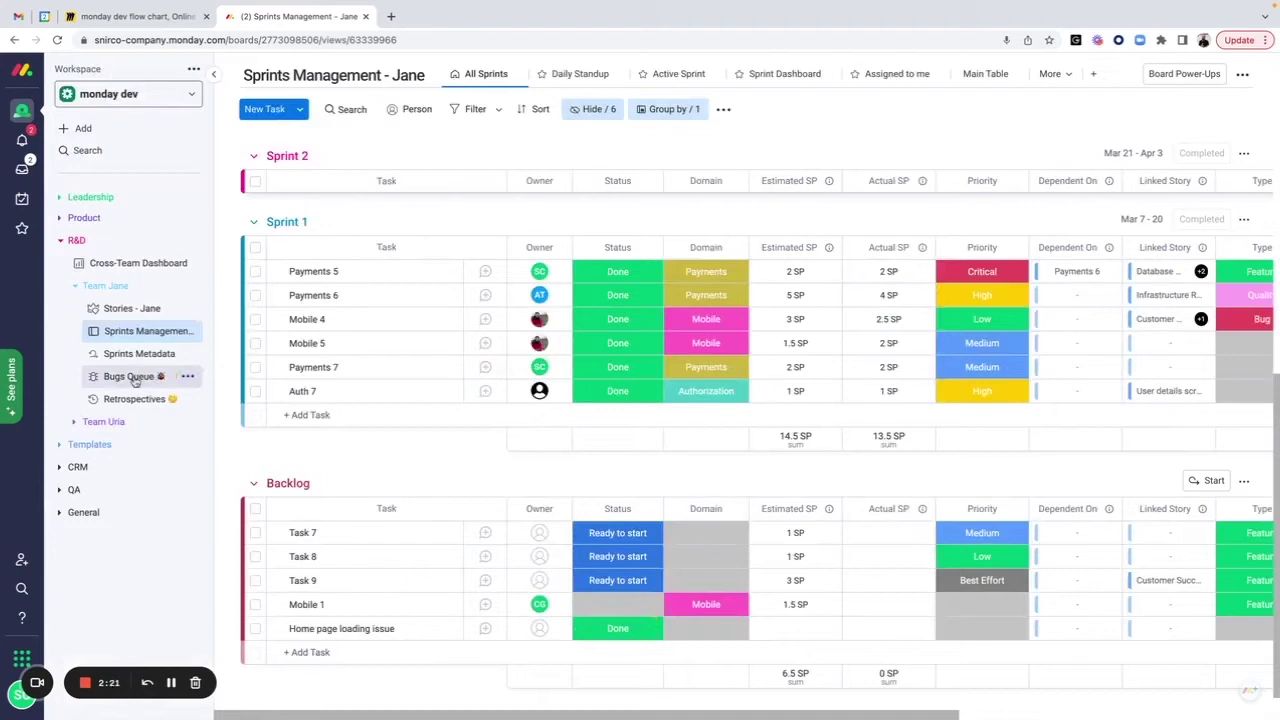
Return to the Bugs Queue board and check the Task status of "Home page loading issue" in the Managed in sprints group
{"action": "left_click", "coordinate": [133, 377]}
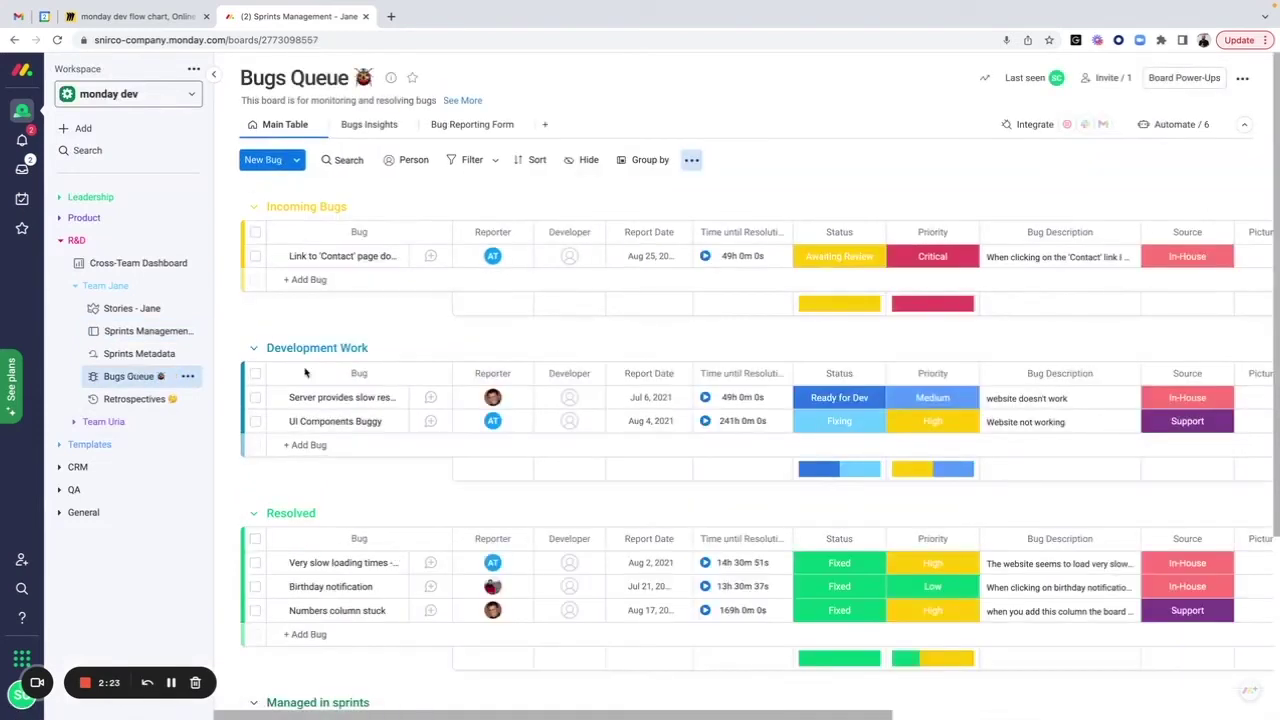
{"action": "scroll", "coordinate": [732, 402], "scroll_direction": "down", "scroll_amount": 5}
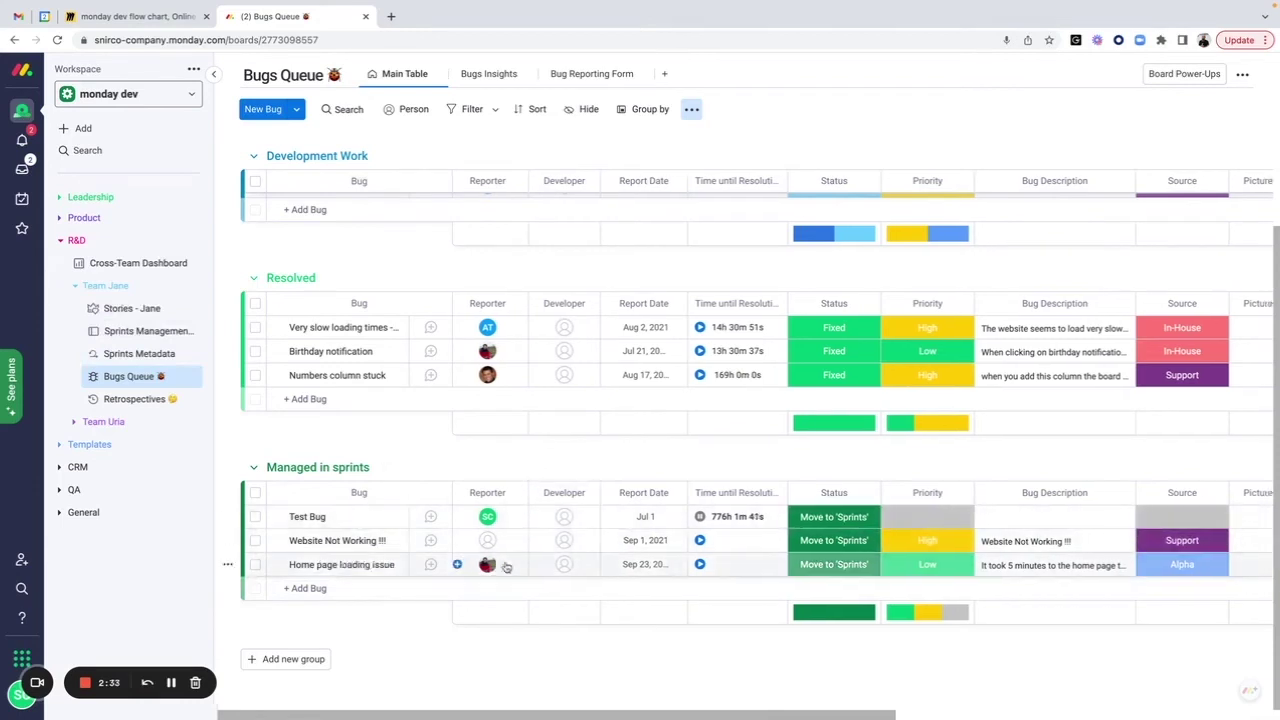
{"action": "scroll", "coordinate": [505, 566], "scroll_direction": "right", "scroll_amount": 10}
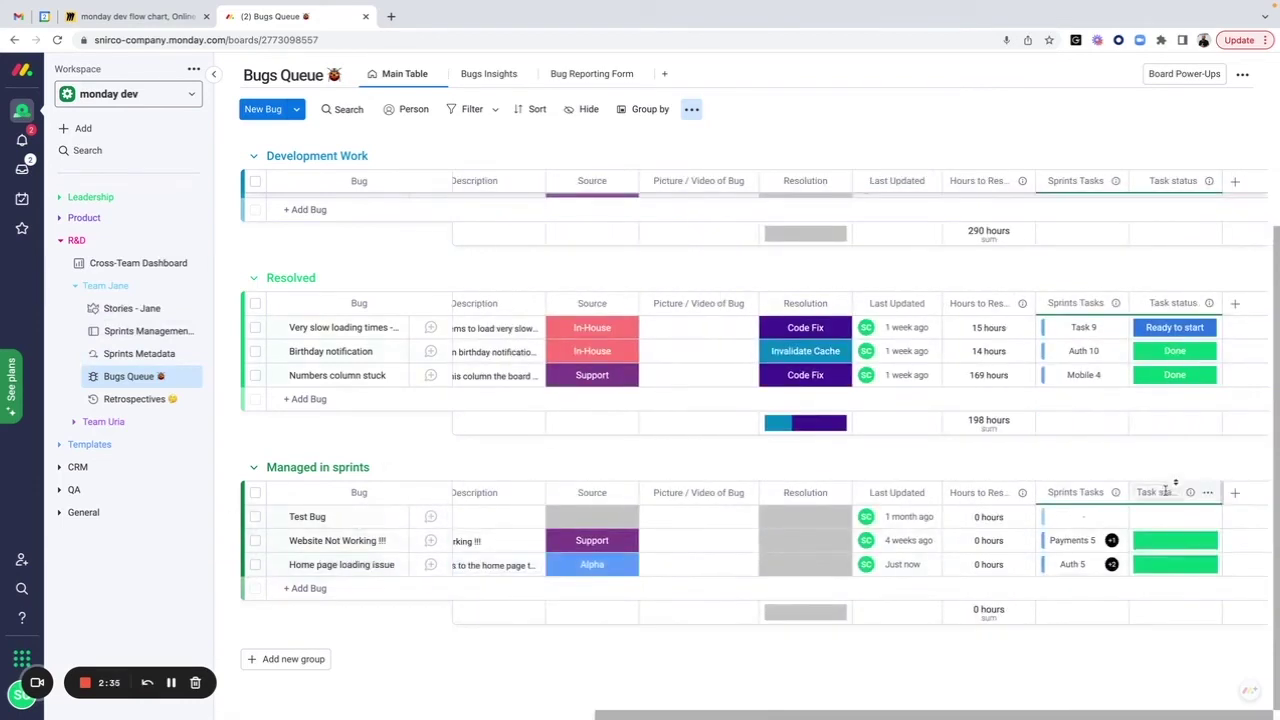
{"action": "mouse_move", "coordinate": [1165, 566]}
{"action": "scroll", "coordinate": [1165, 568], "scroll_direction": "left", "scroll_amount": 1}
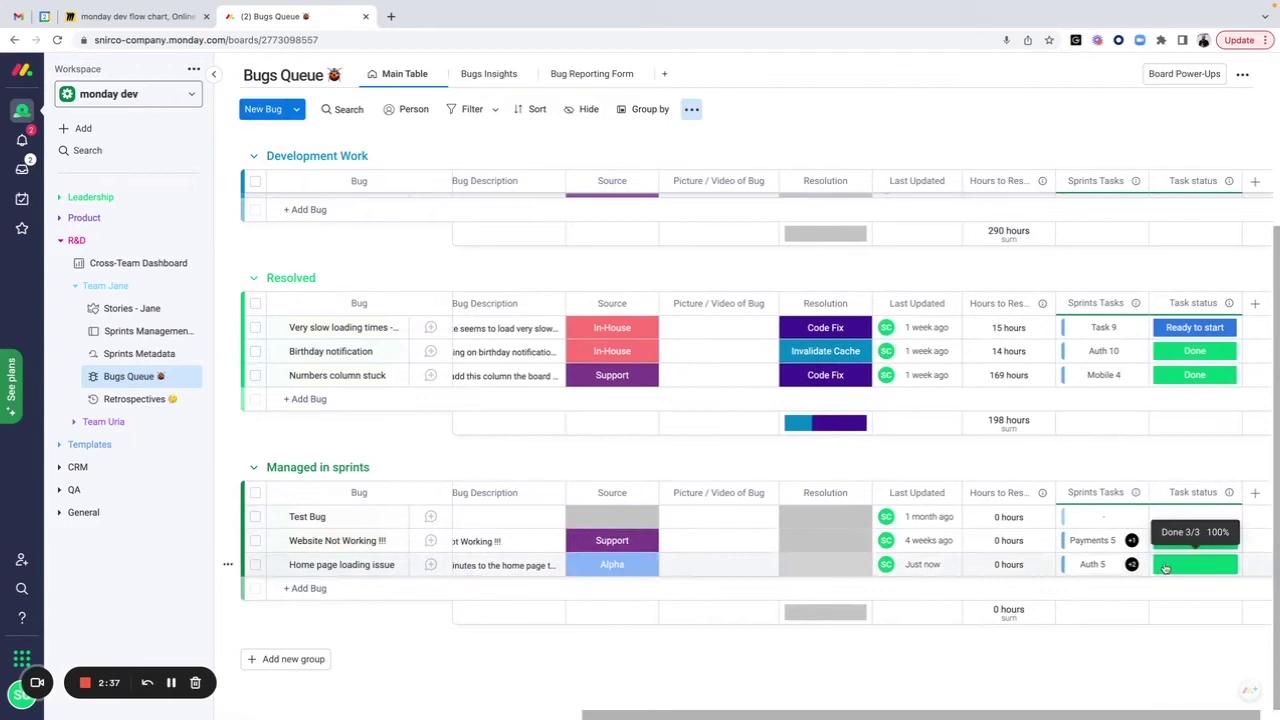
{"action": "scroll", "coordinate": [1165, 566], "scroll_direction": "left", "scroll_amount": 10}
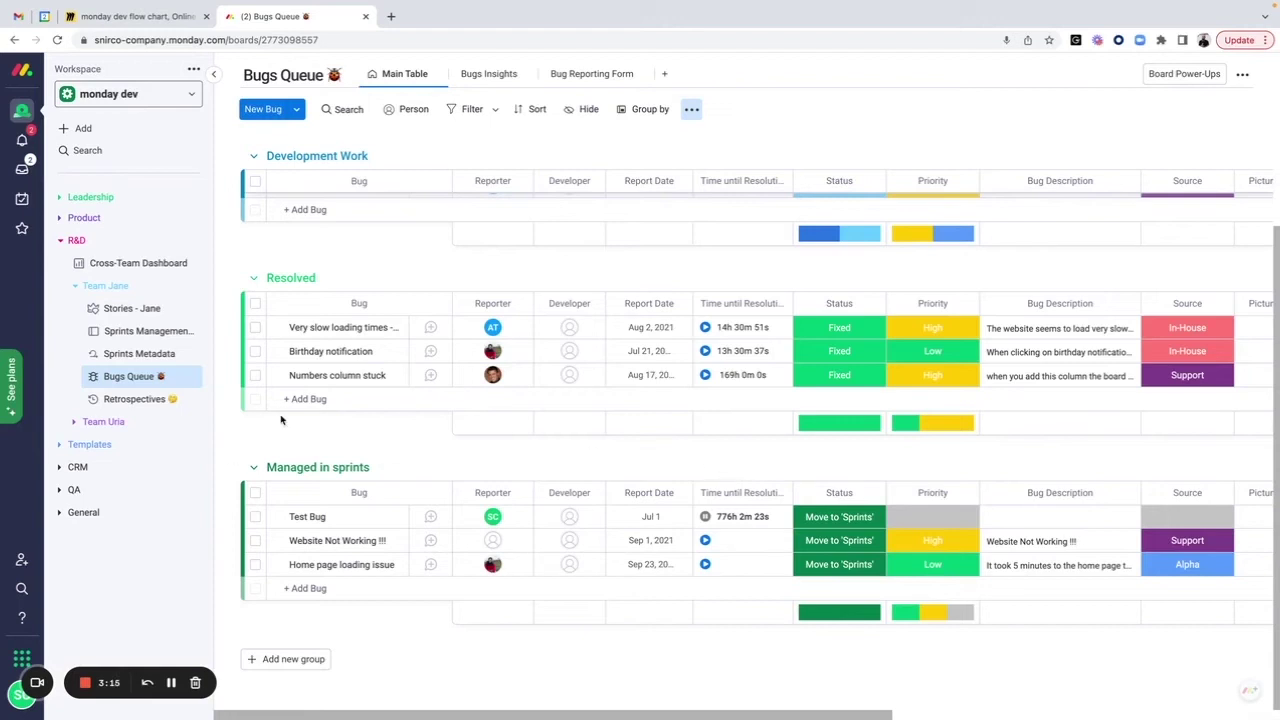
Open the Retrospectives board and view the Type label options for the Code Reviews feedback in Sprint 2
{"action": "left_click", "coordinate": [143, 399]}
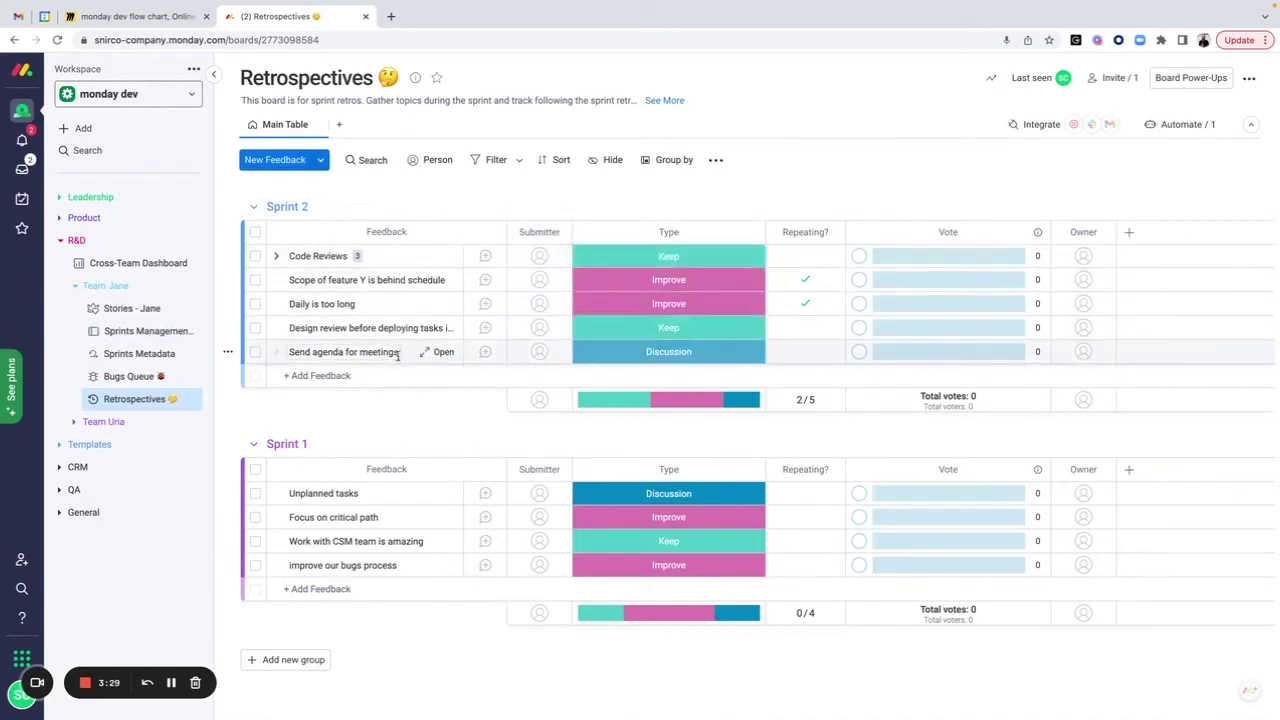
{"action": "left_click", "coordinate": [711, 258]}
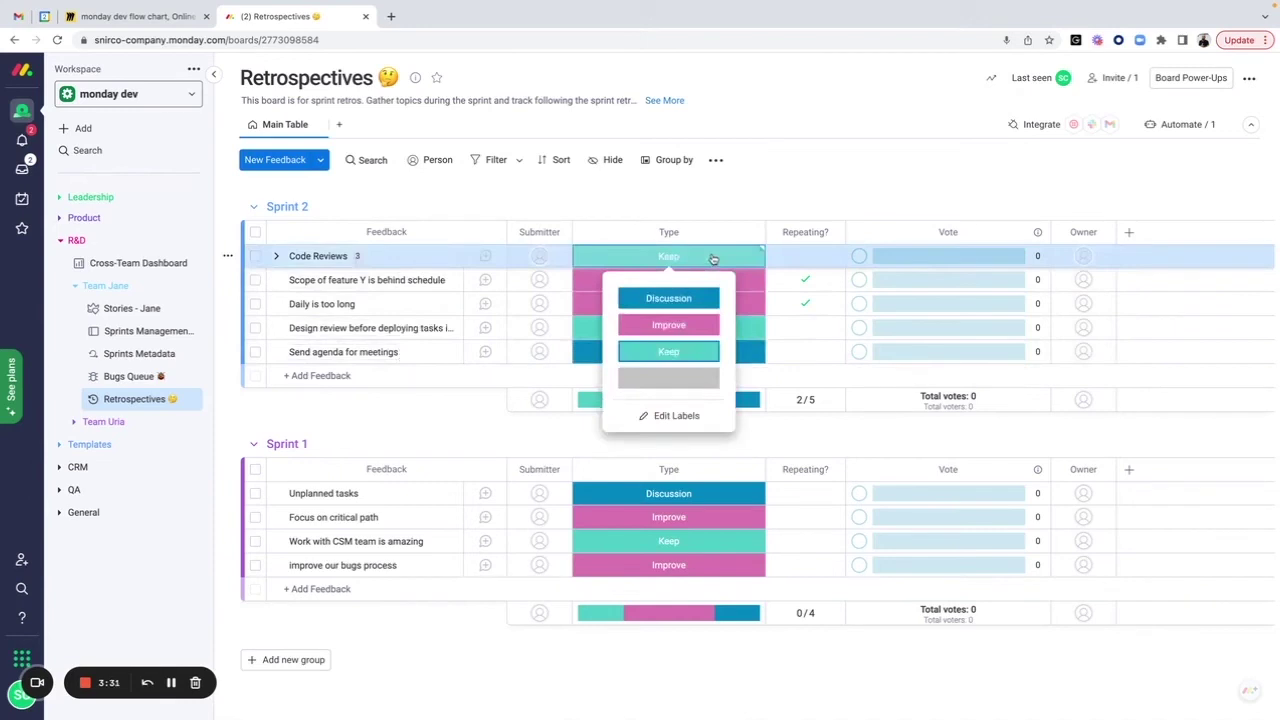
{"action": "left_click", "coordinate": [800, 206]}
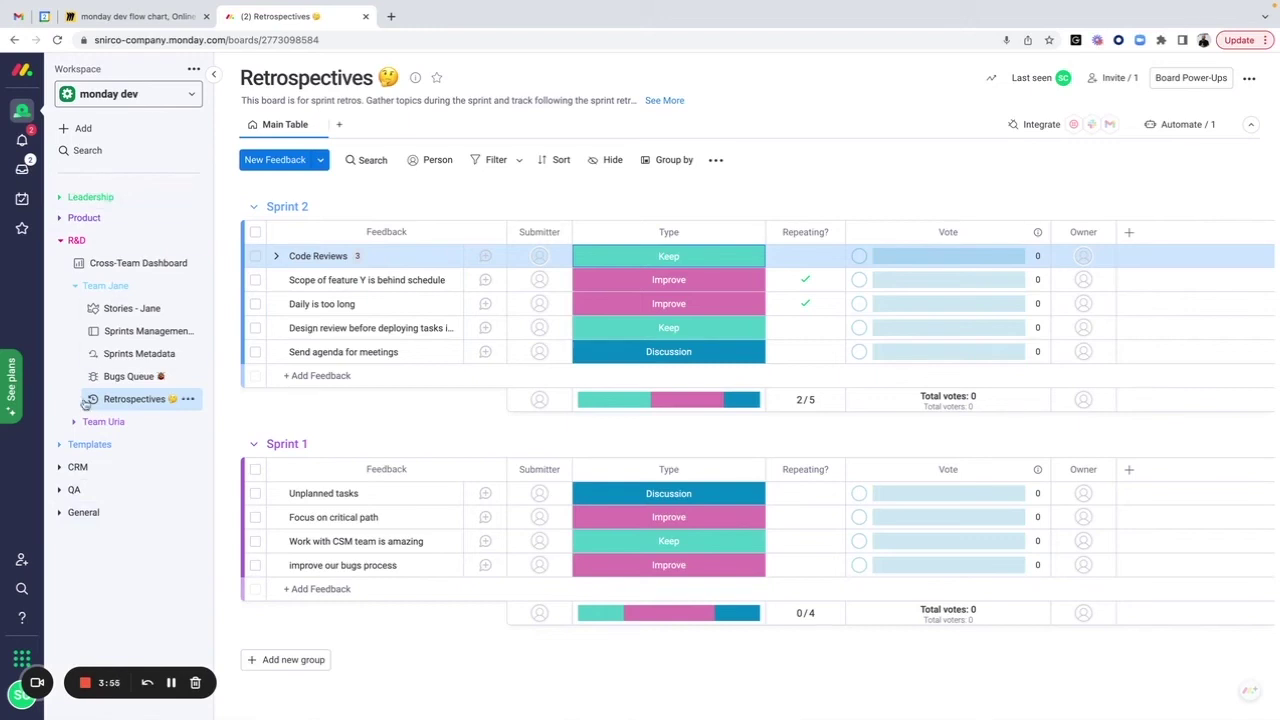
Collapse the R&D folder, expand the Templates and Product folders, and open the PRD template document
{"action": "left_click", "coordinate": [145, 287]}
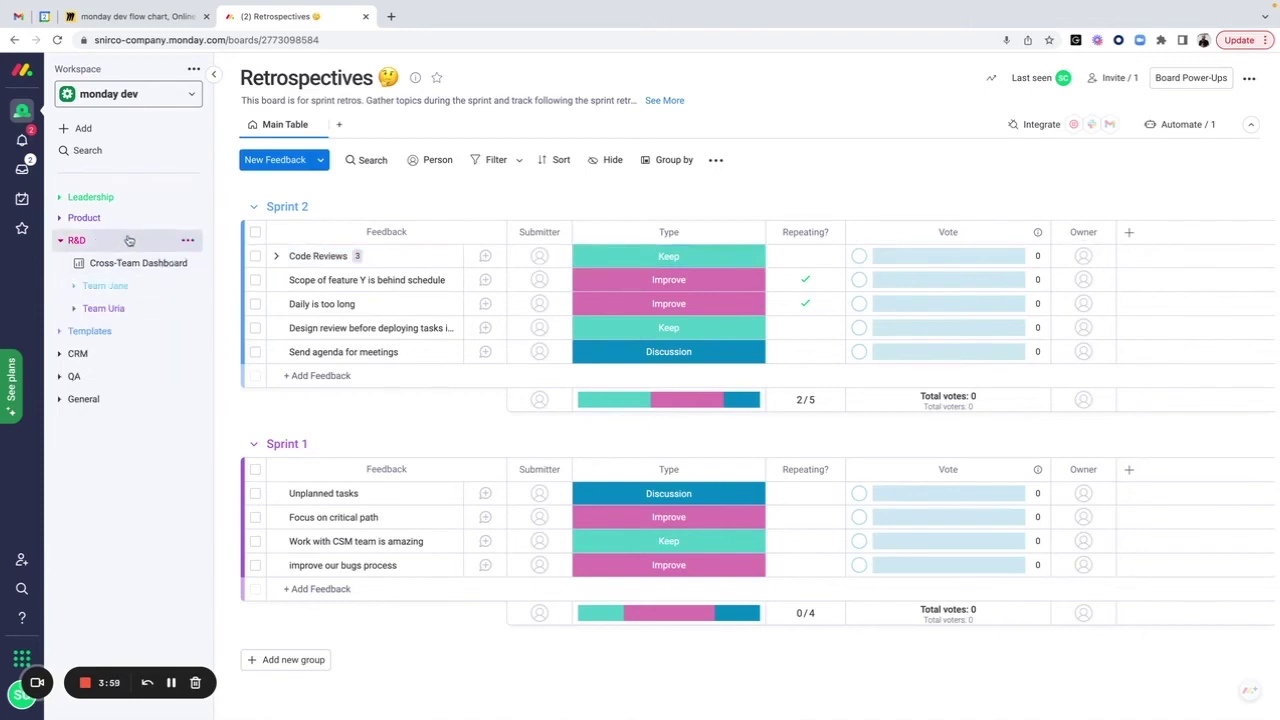
{"action": "left_click", "coordinate": [129, 240]}
{"action": "left_click", "coordinate": [135, 263]}
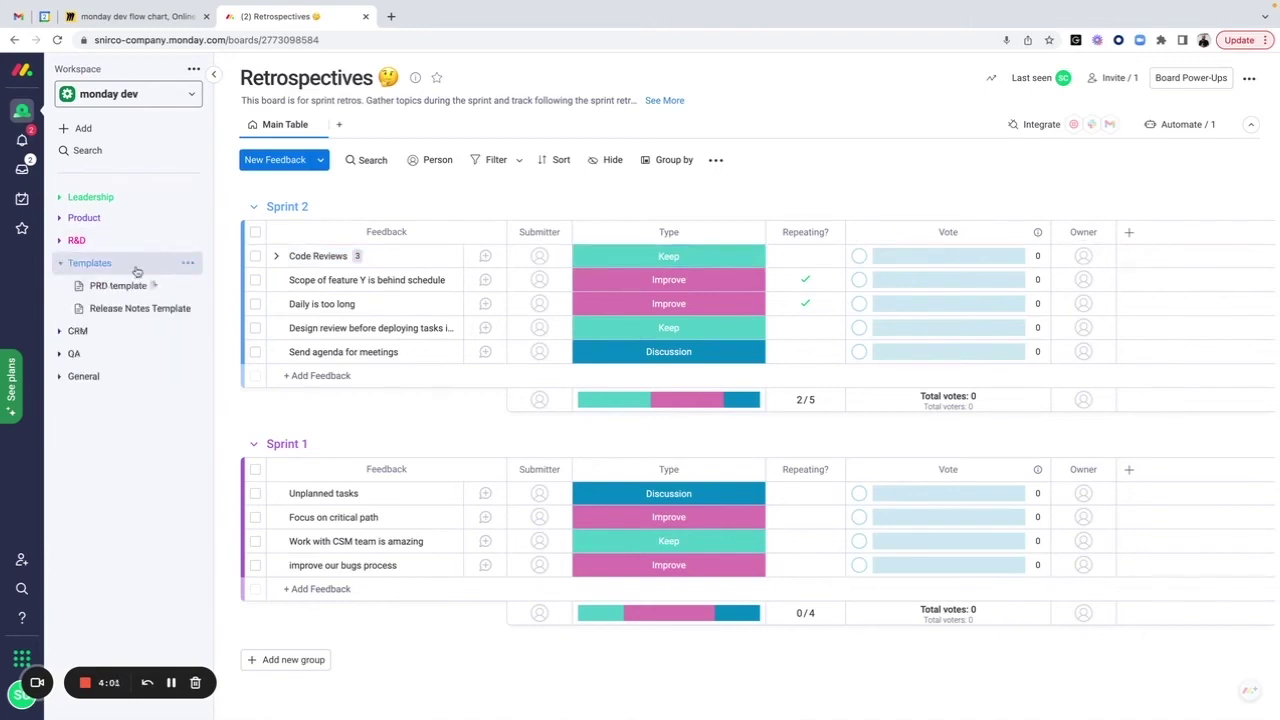
{"action": "left_click", "coordinate": [122, 216]}
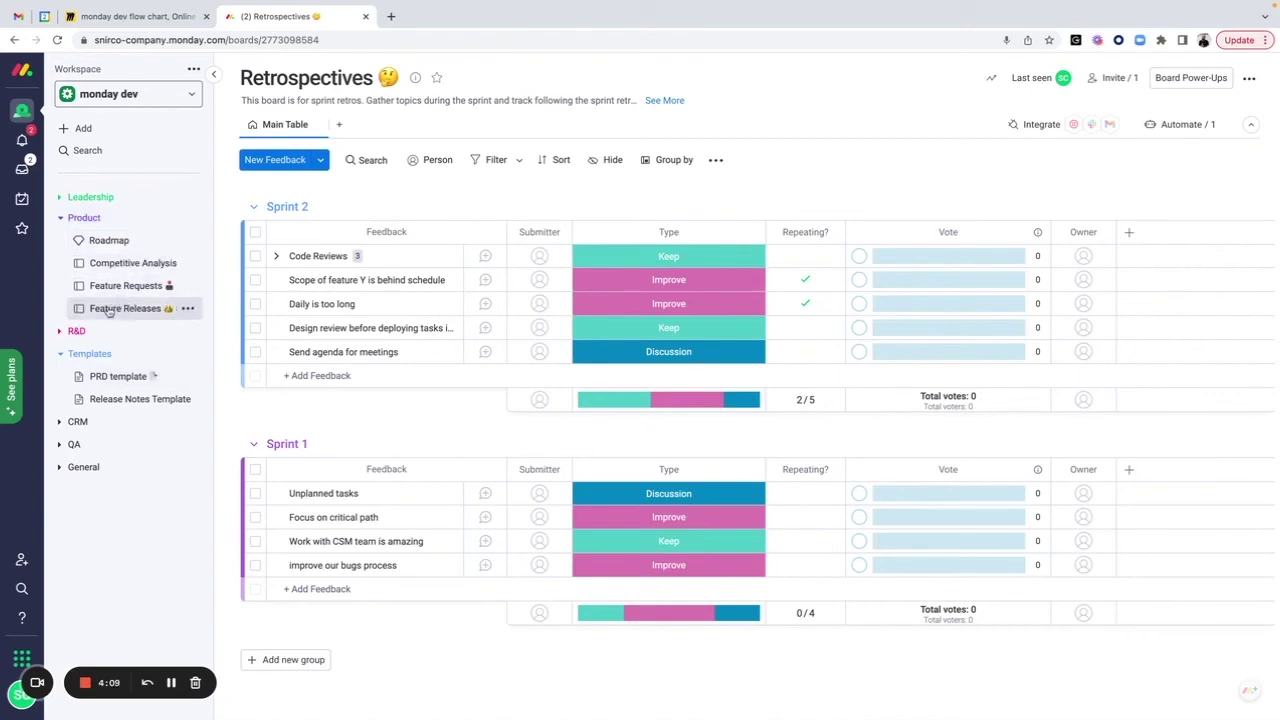
{"action": "left_click", "coordinate": [118, 377]}
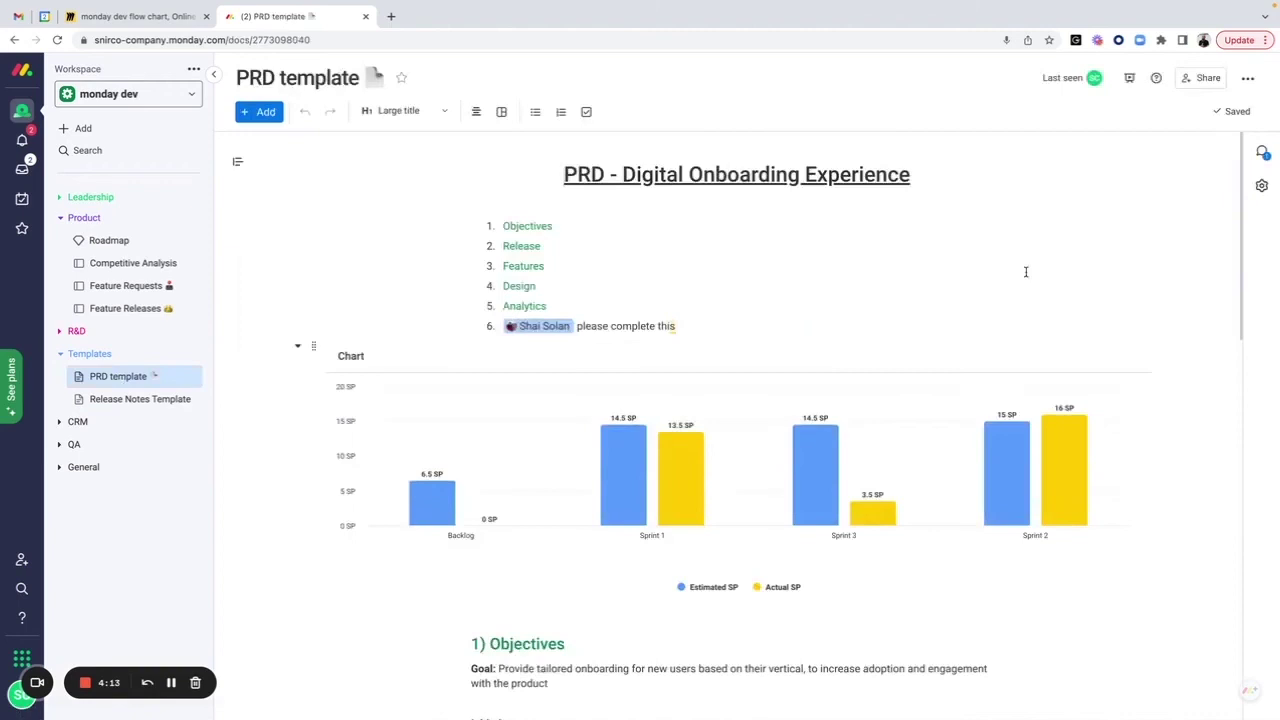
{"action": "left_click", "coordinate": [911, 176]}
{"action": "left_click", "coordinate": [771, 231]}
Collapse the Templates and Product folders and open the Cross-Team Dashboard from the R&D folder, collapsing that folder too
{"action": "left_click", "coordinate": [124, 354]}
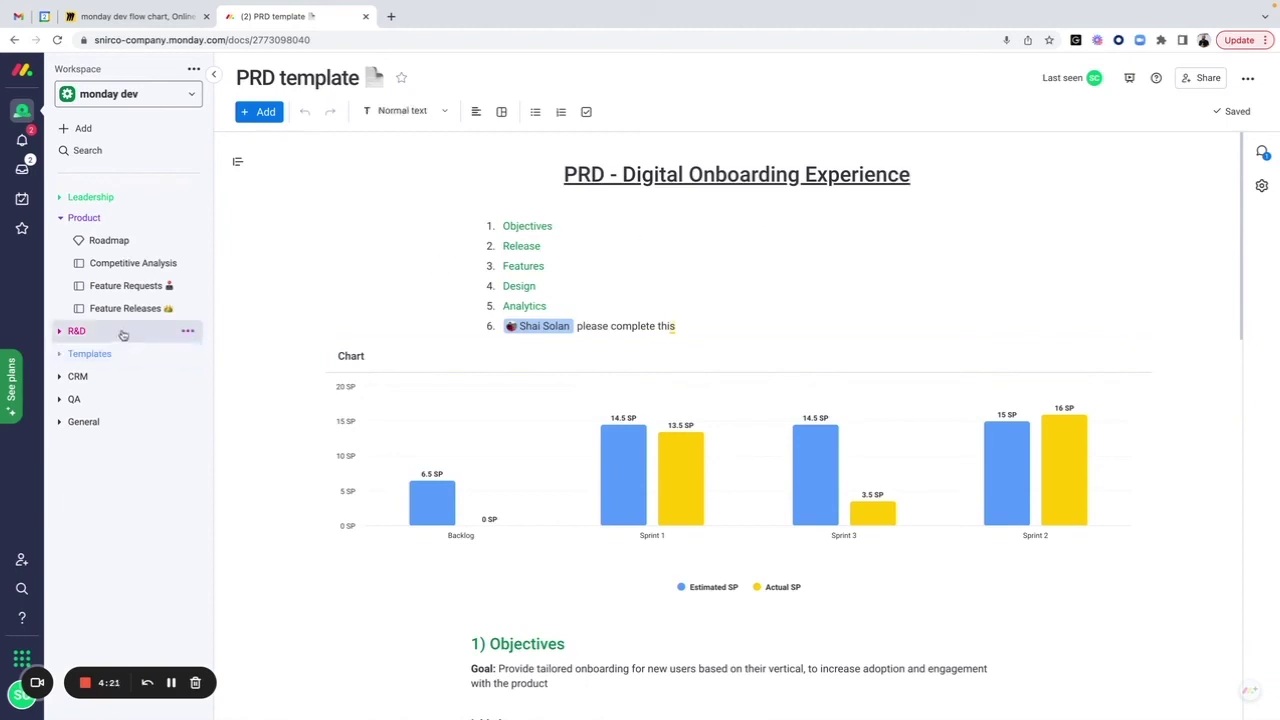
{"action": "left_click", "coordinate": [126, 218]}
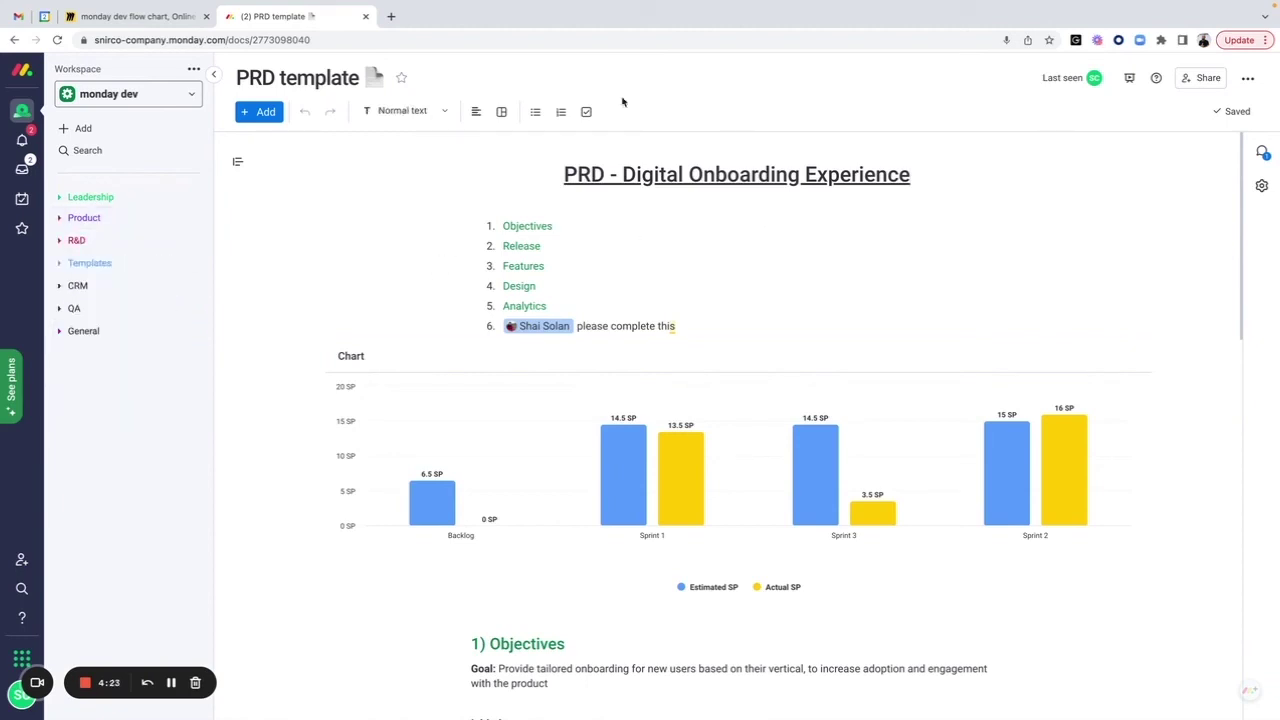
{"action": "left_click", "coordinate": [121, 240]}
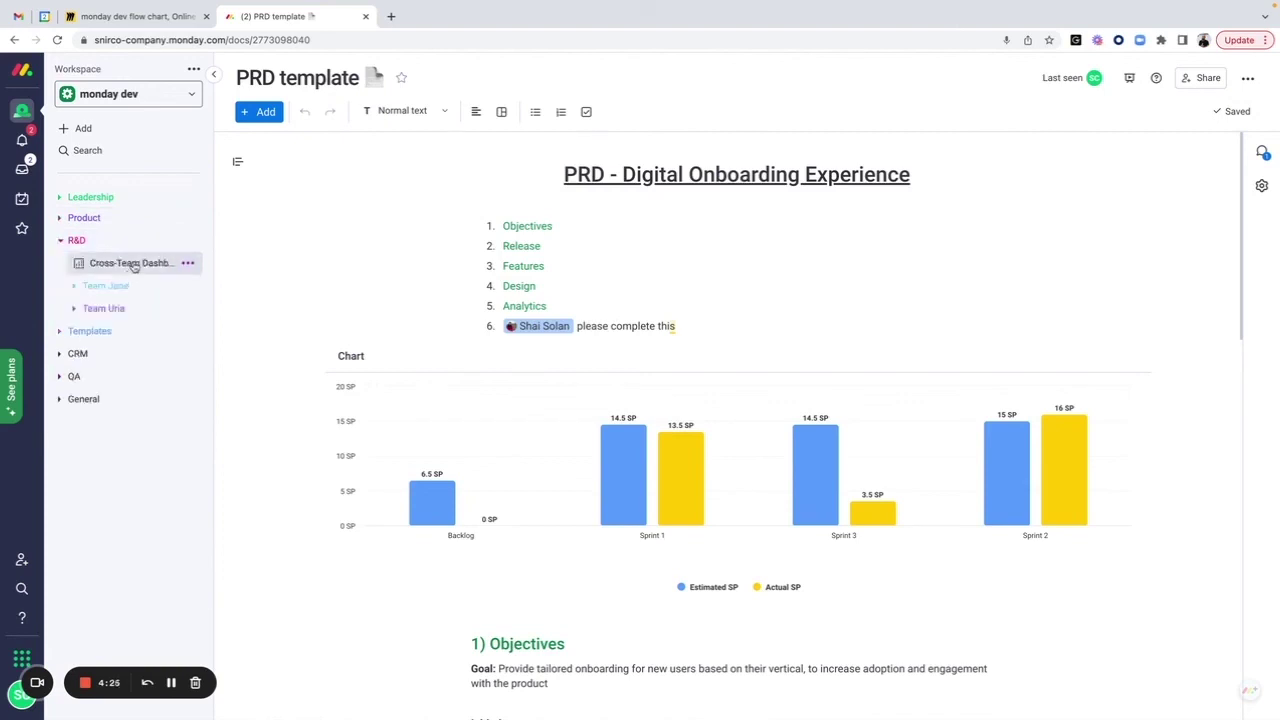
{"action": "left_click", "coordinate": [133, 264]}
{"action": "left_click", "coordinate": [114, 241]}
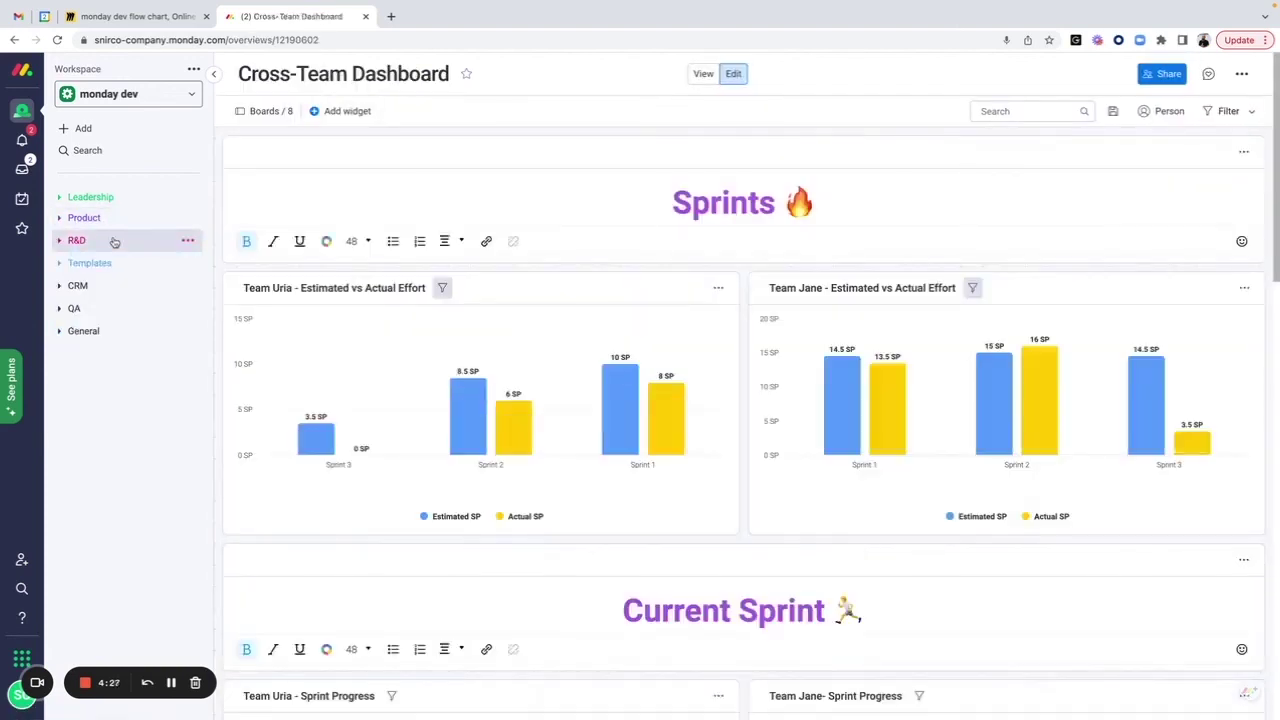